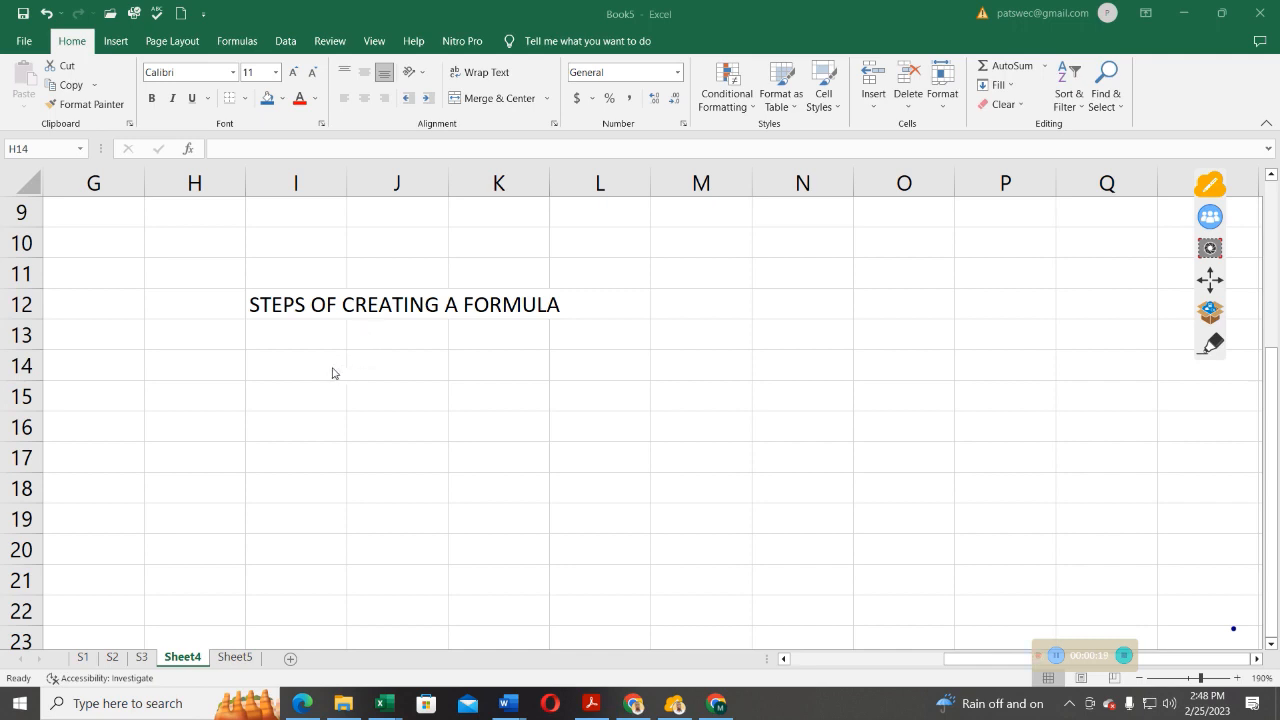
Enter 45 in cell H14 and 68 in cell I14, below the formula heading
left_click(197, 366)
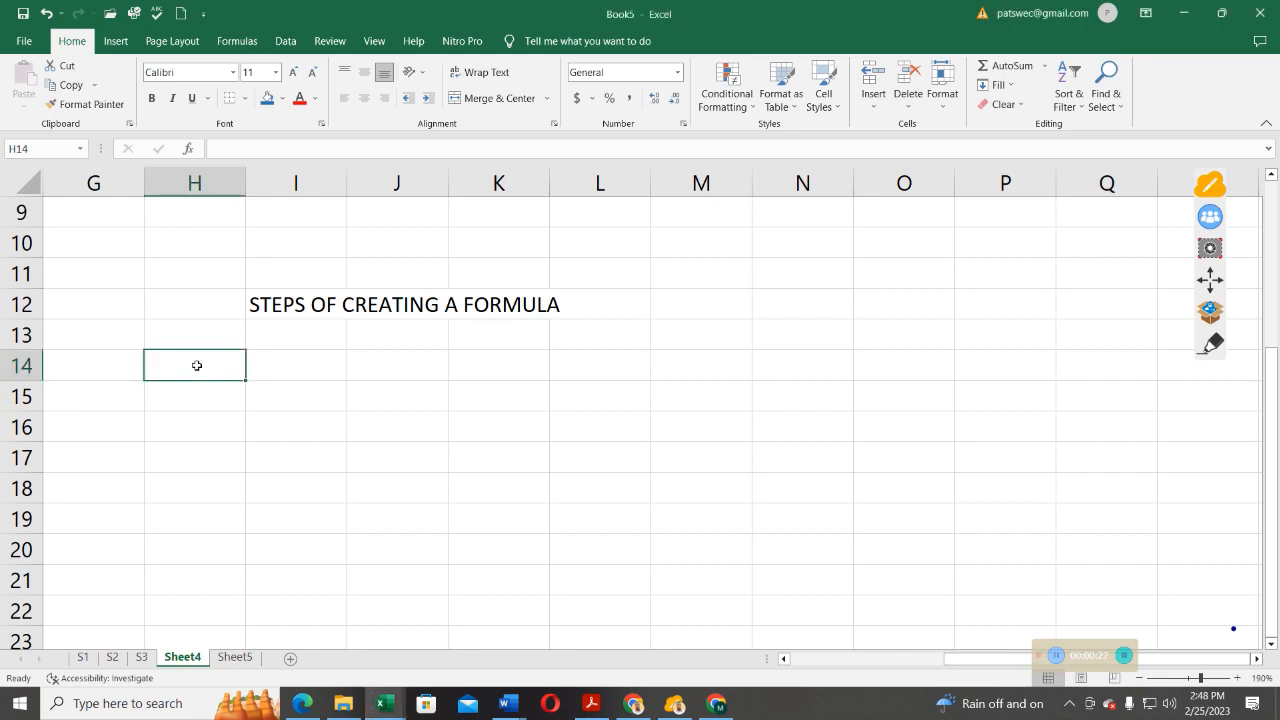
type("45")
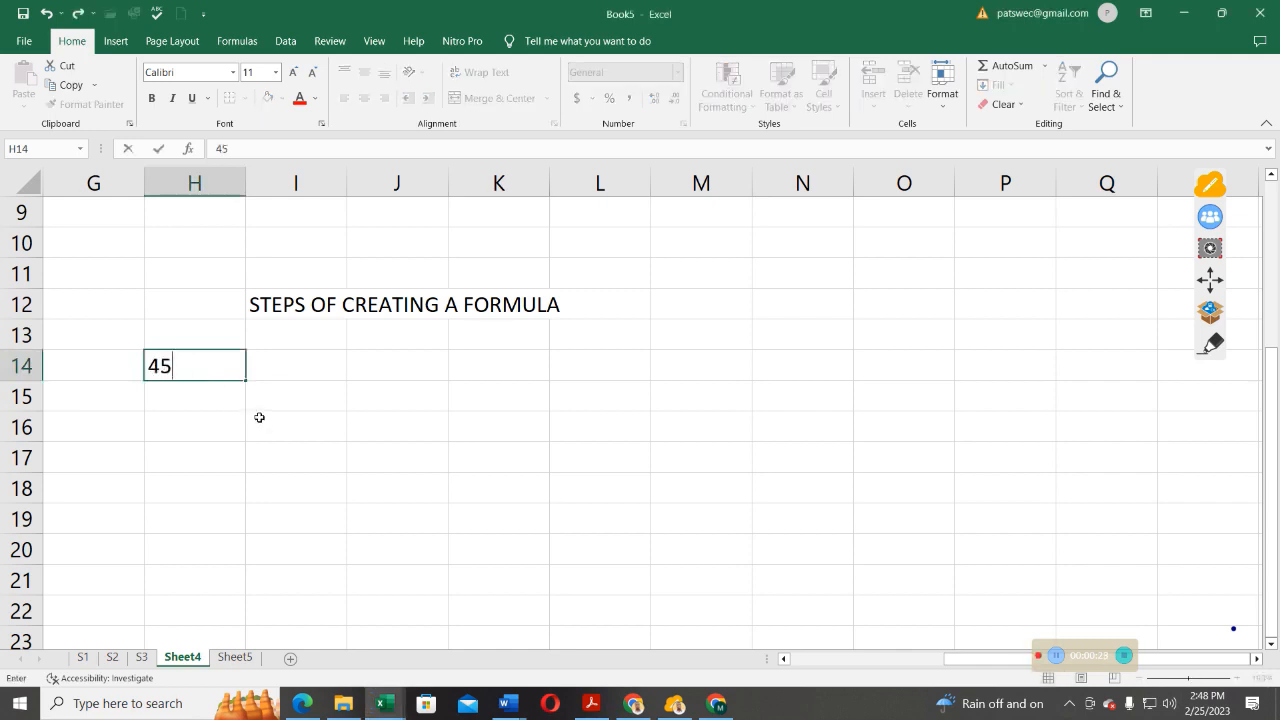
left_click(299, 364)
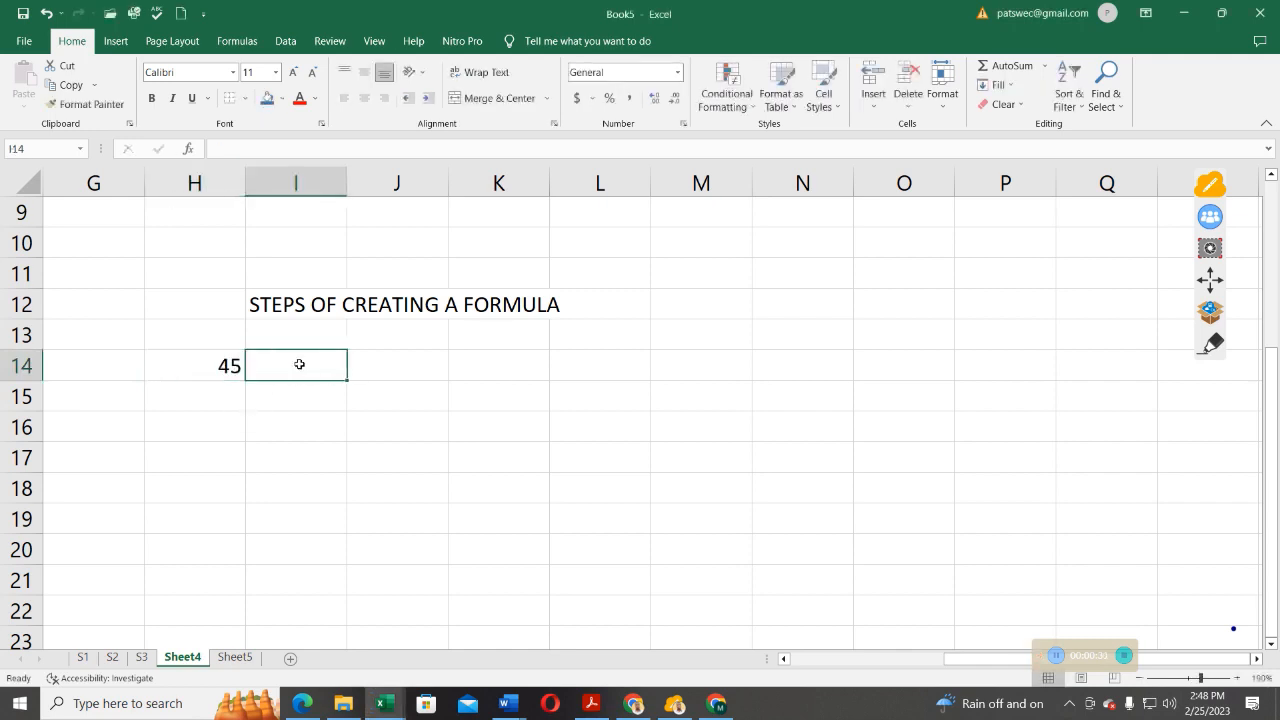
type("68")
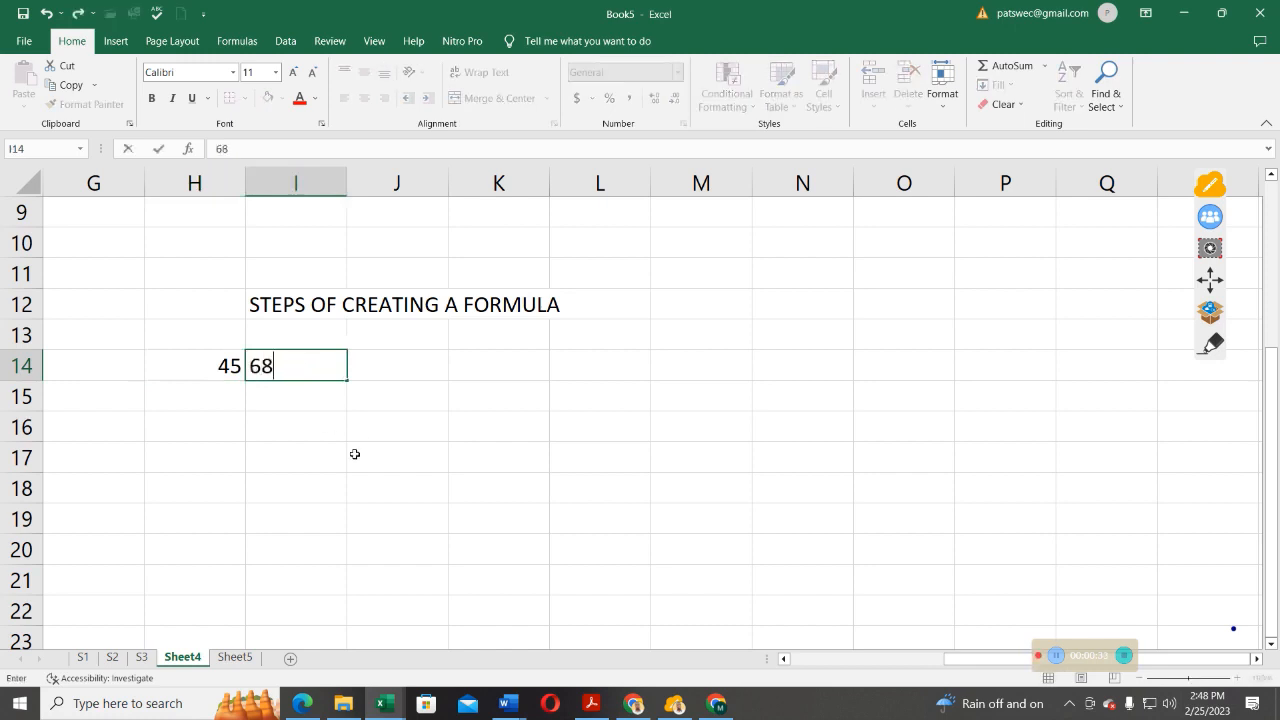
left_click(358, 432)
left_click(382, 362)
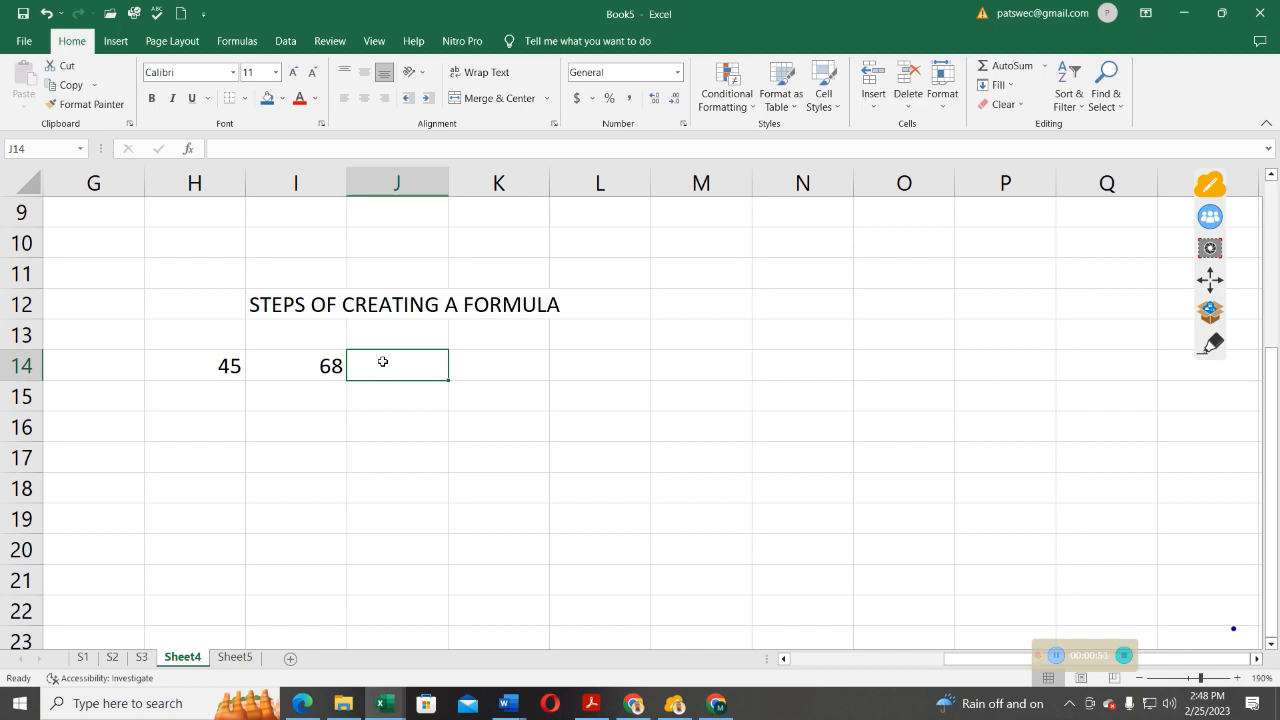
left_click(222, 368)
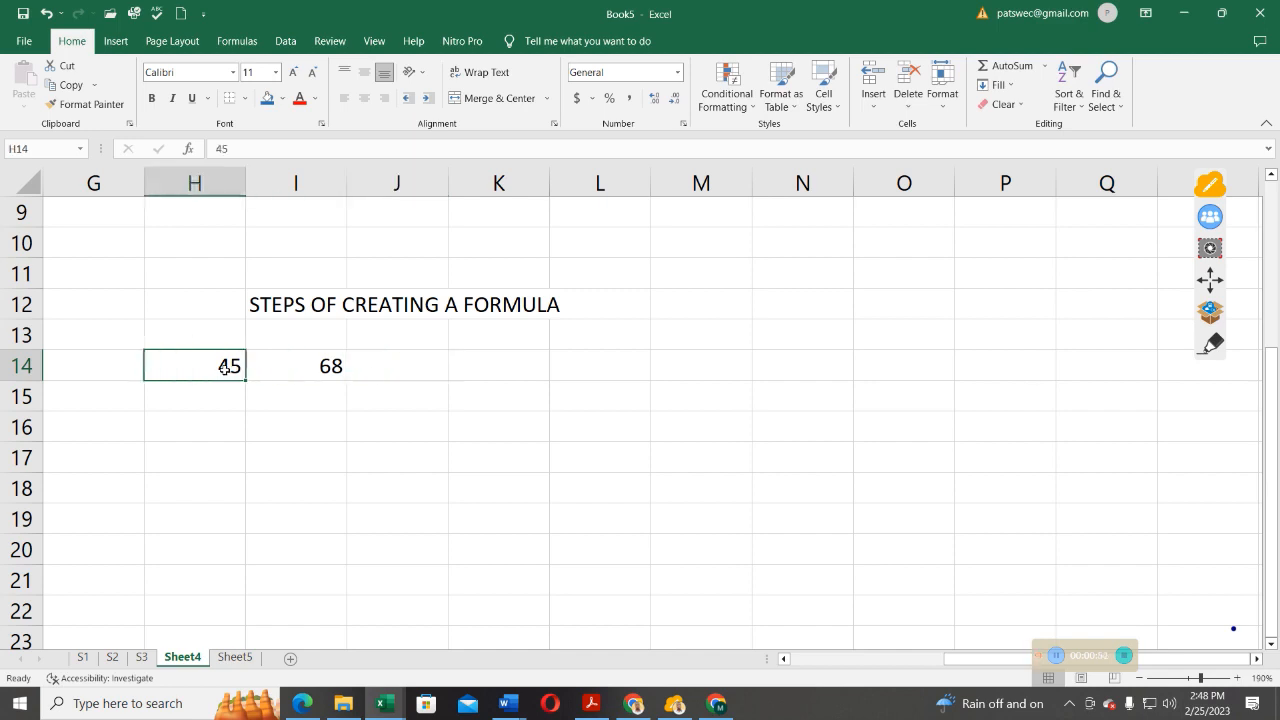
left_click(331, 367)
left_click(234, 365)
left_click(341, 366)
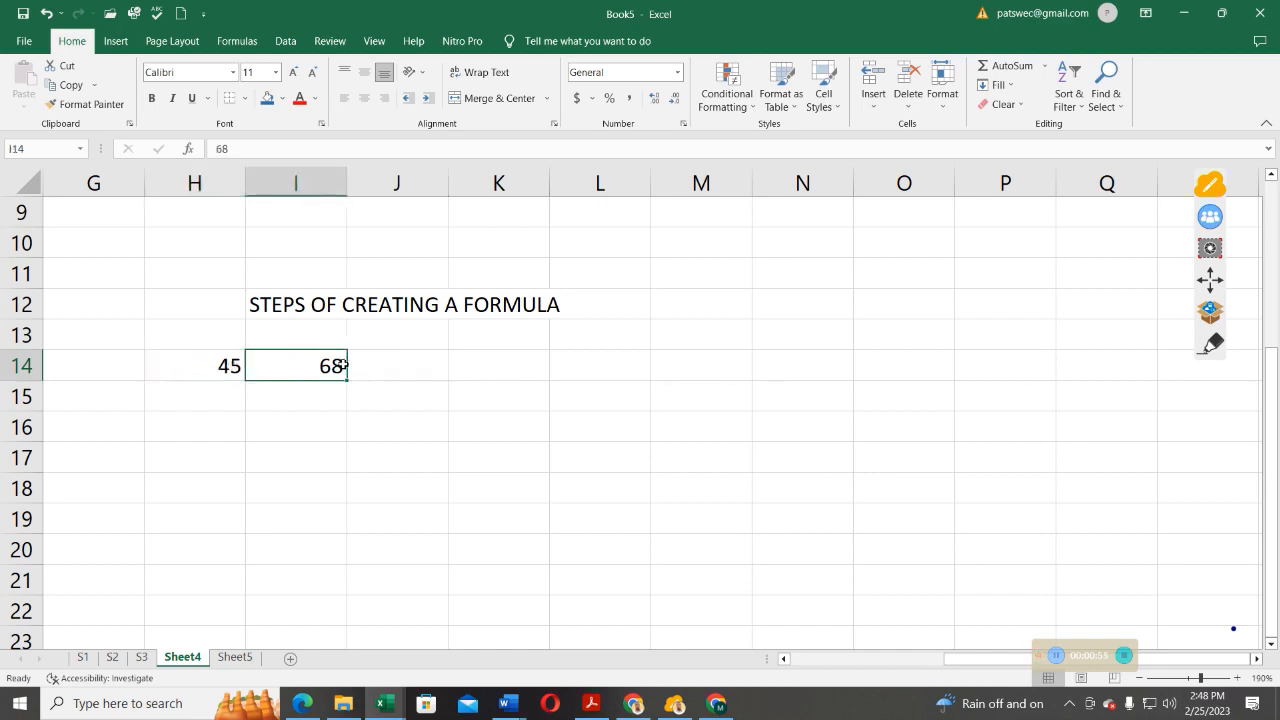
left_click(231, 367)
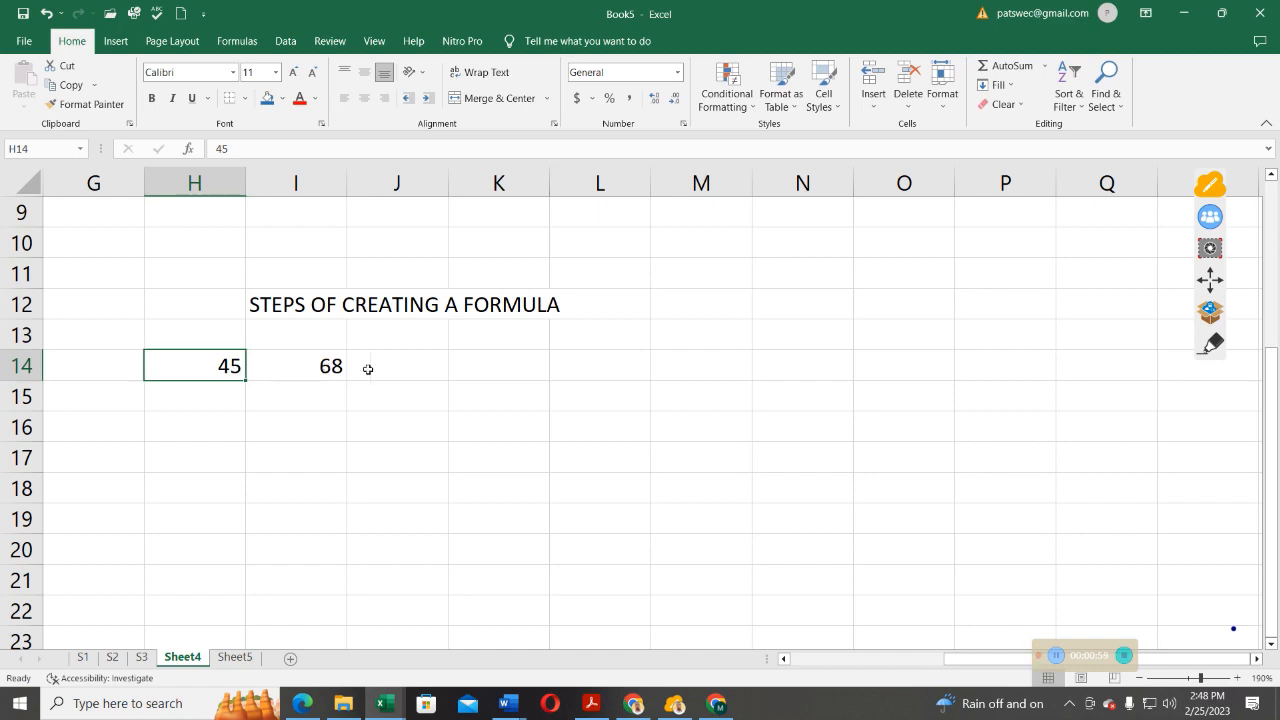
Add the two numbers in cell J14 with the cell-reference formula =H14+I14
left_click(416, 367)
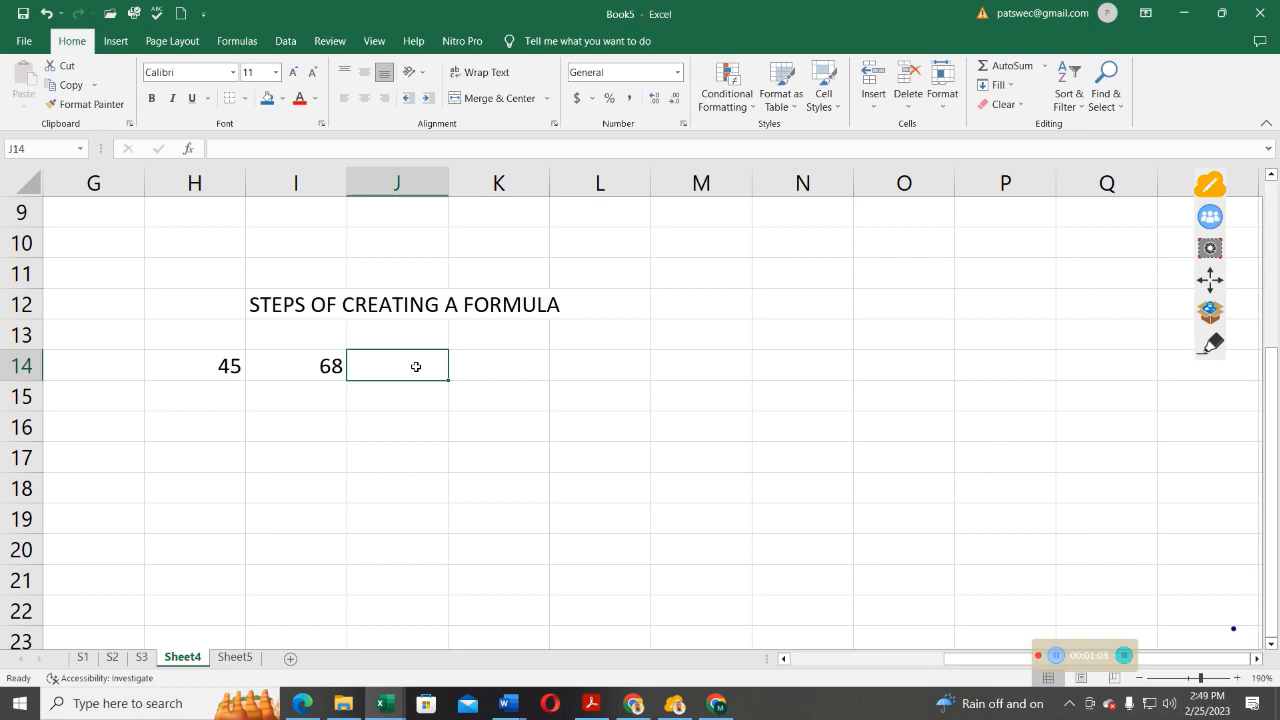
type("=")
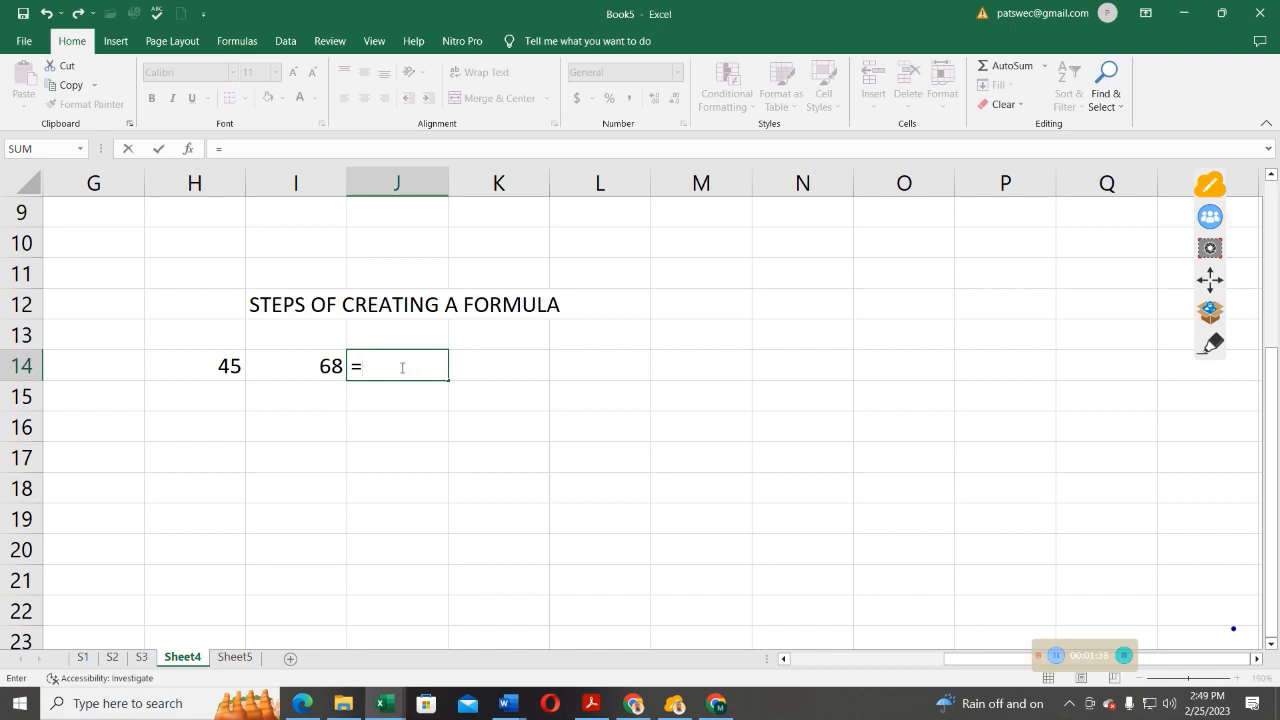
left_click(229, 366)
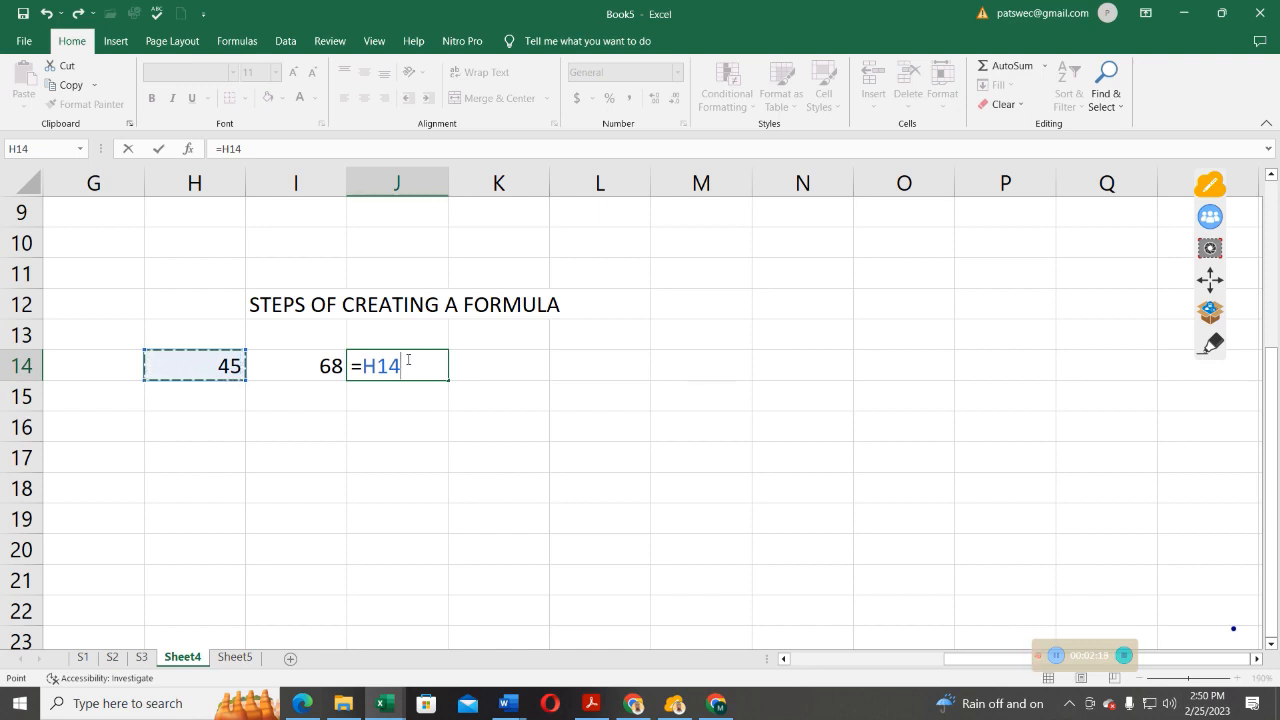
type("+")
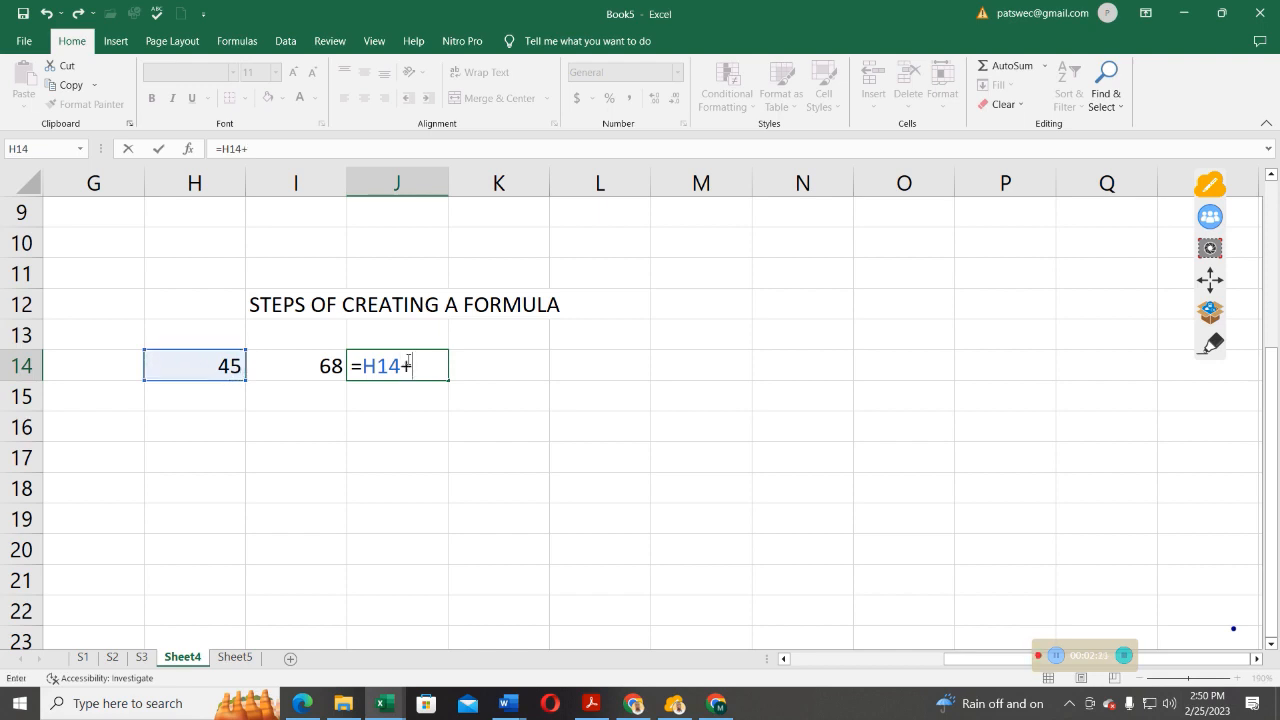
left_click(316, 365)
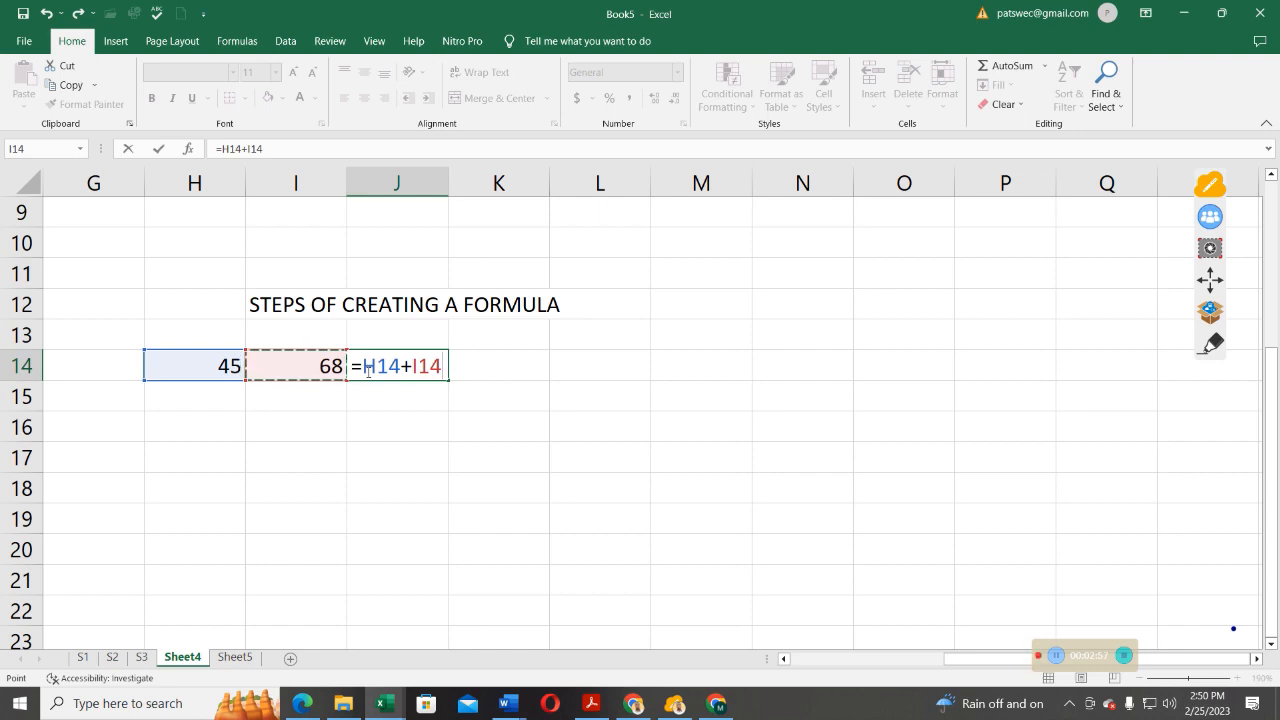
left_click(158, 150)
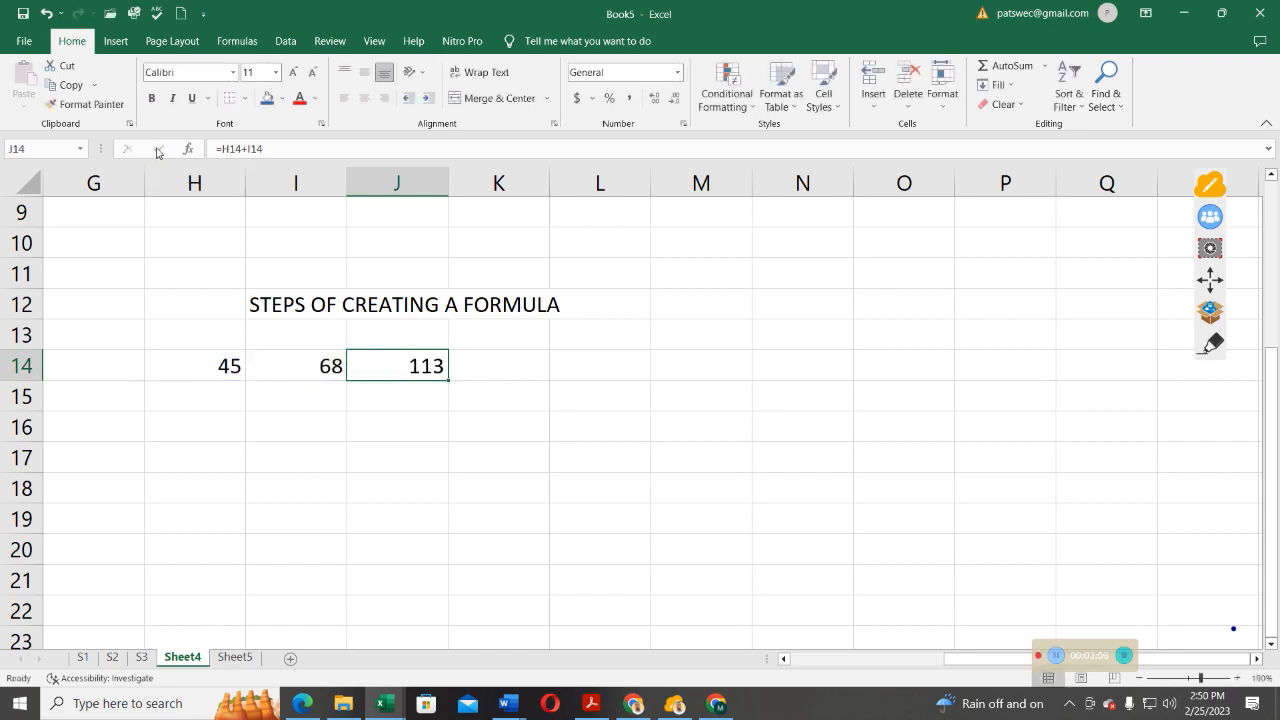
Add the two numbers as literal values in cell J15 with the function =SUM(45,68)
left_click(397, 395)
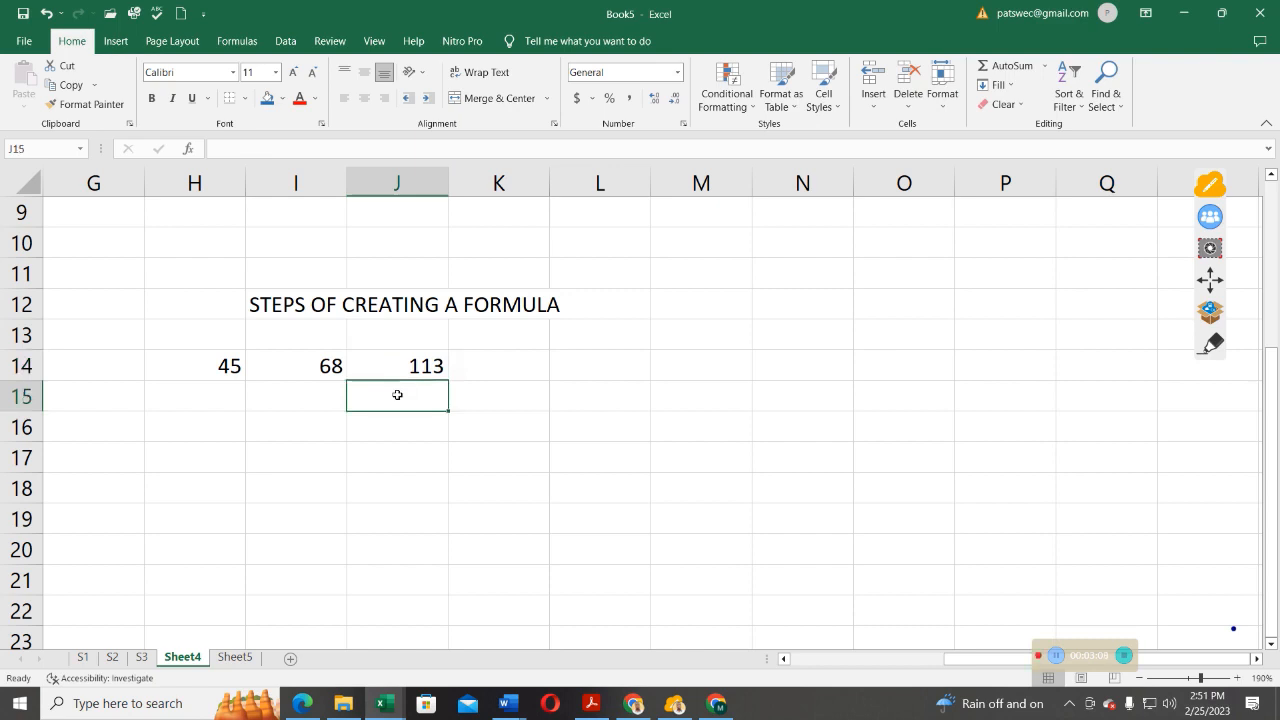
type("=")
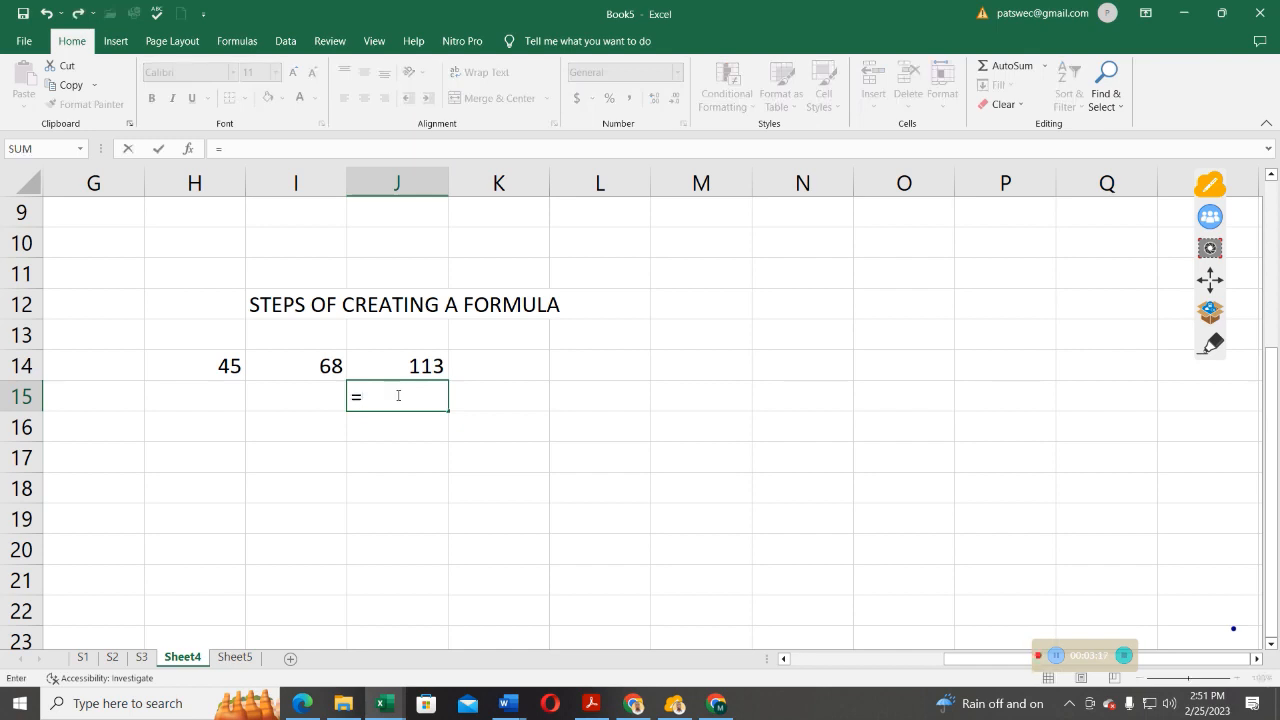
type("SUM")
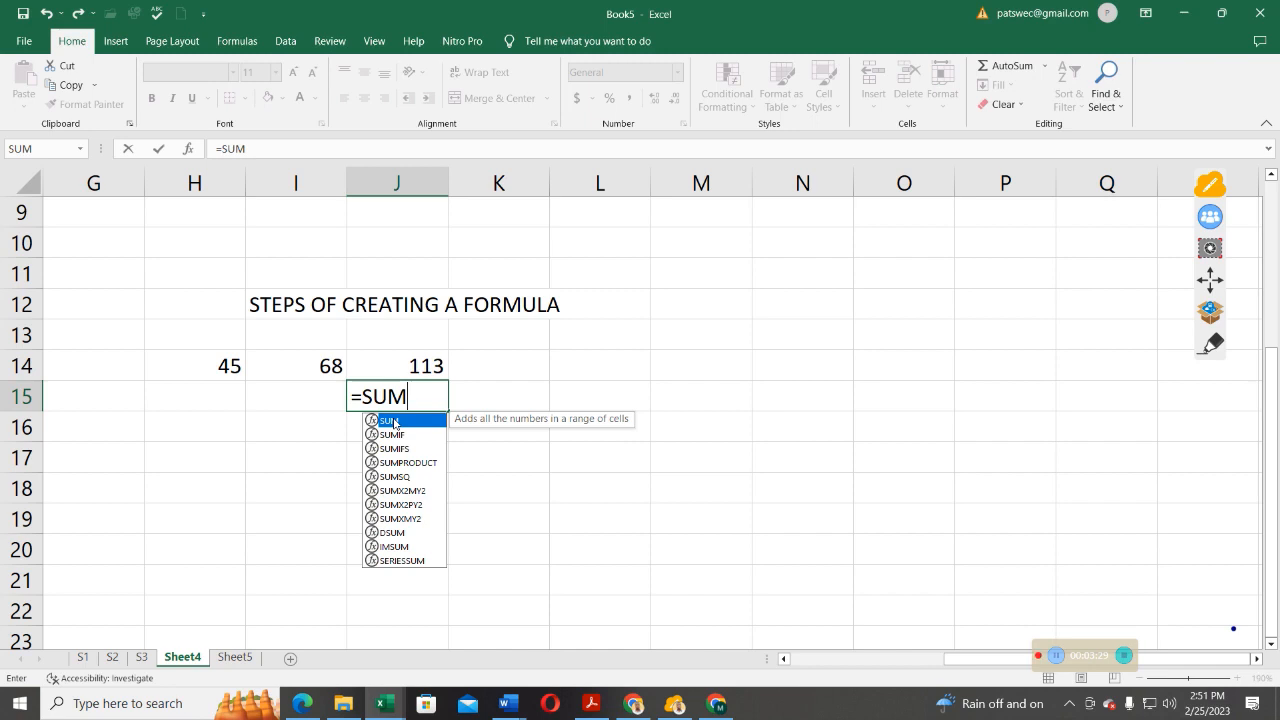
double_click(395, 423)
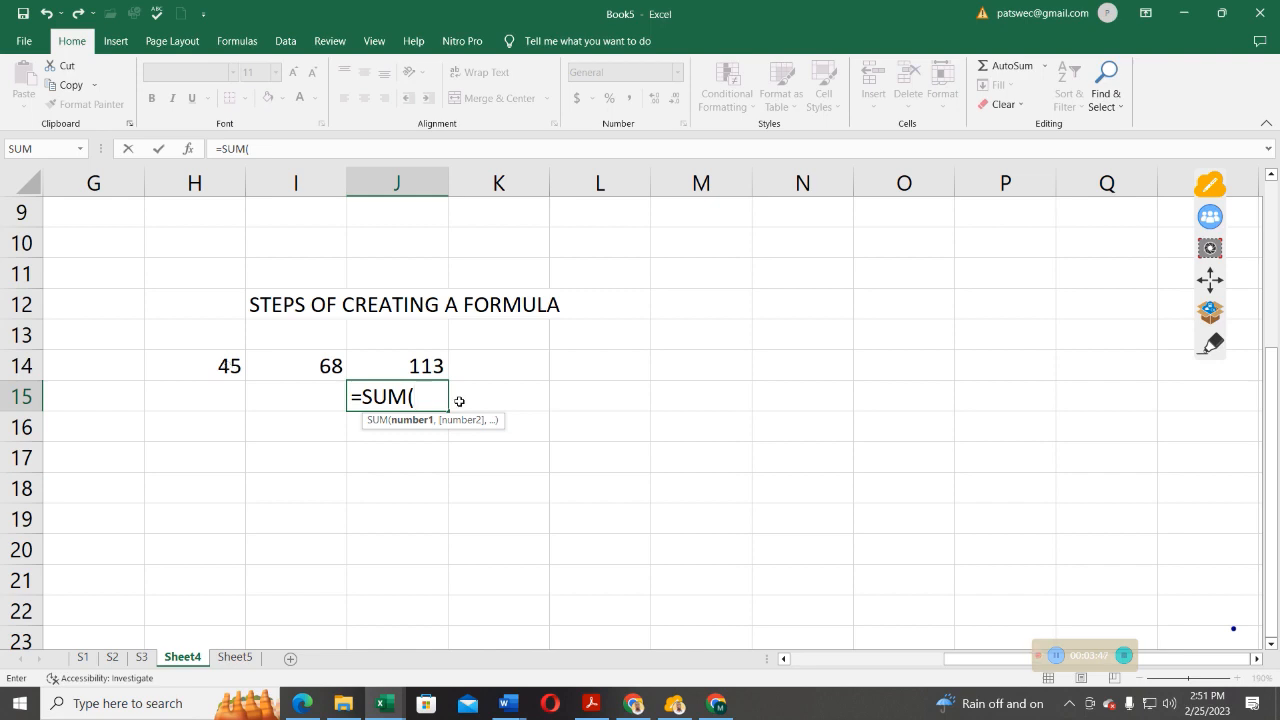
type("45,")
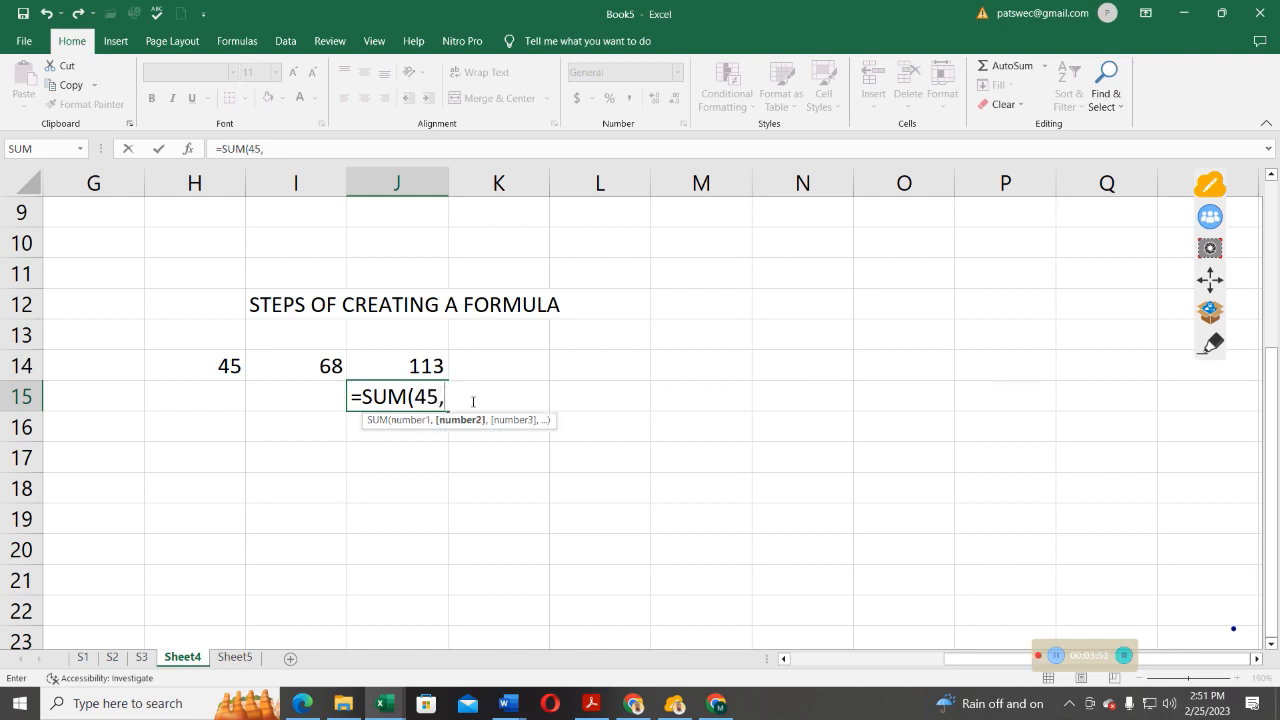
type("68)")
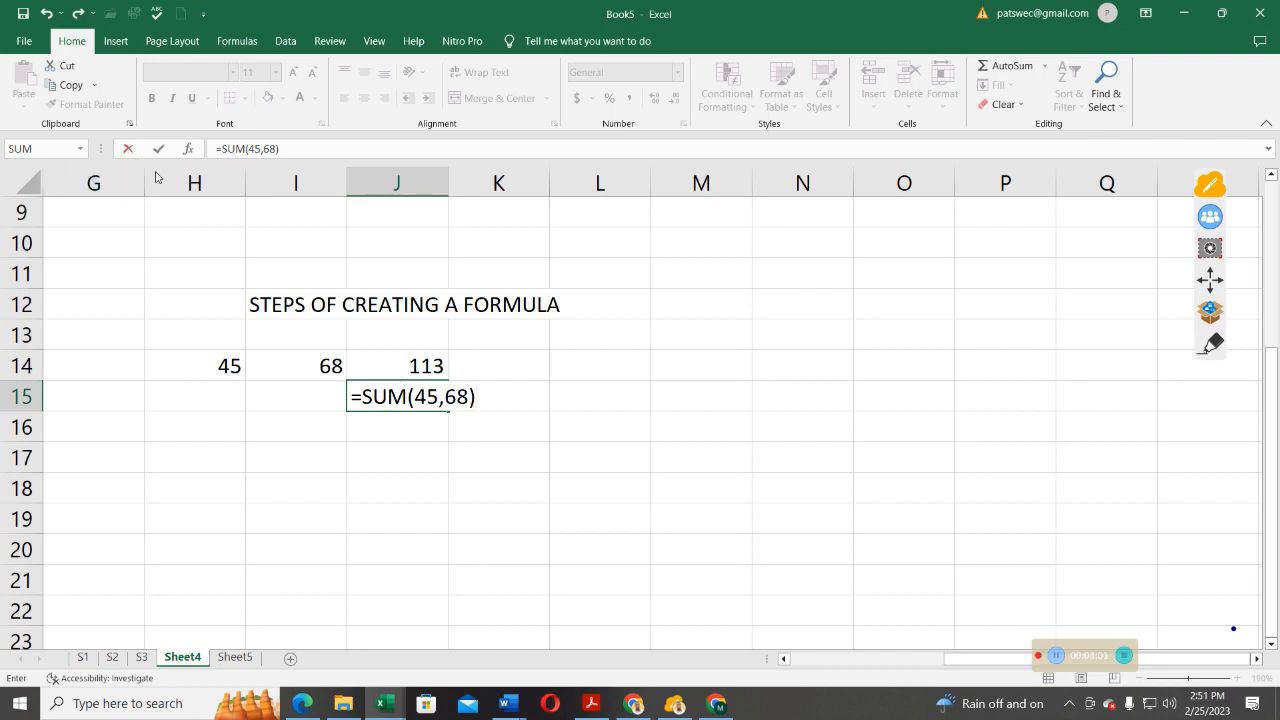
key("Return")
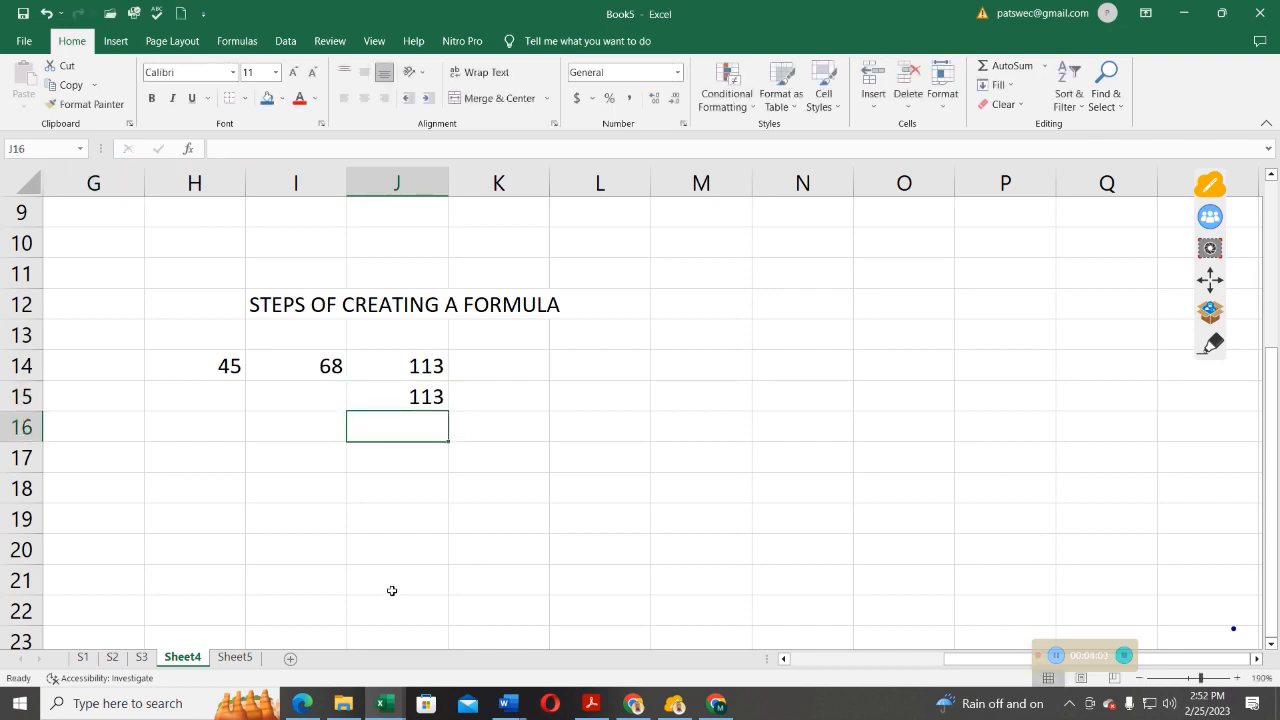
left_click(427, 396)
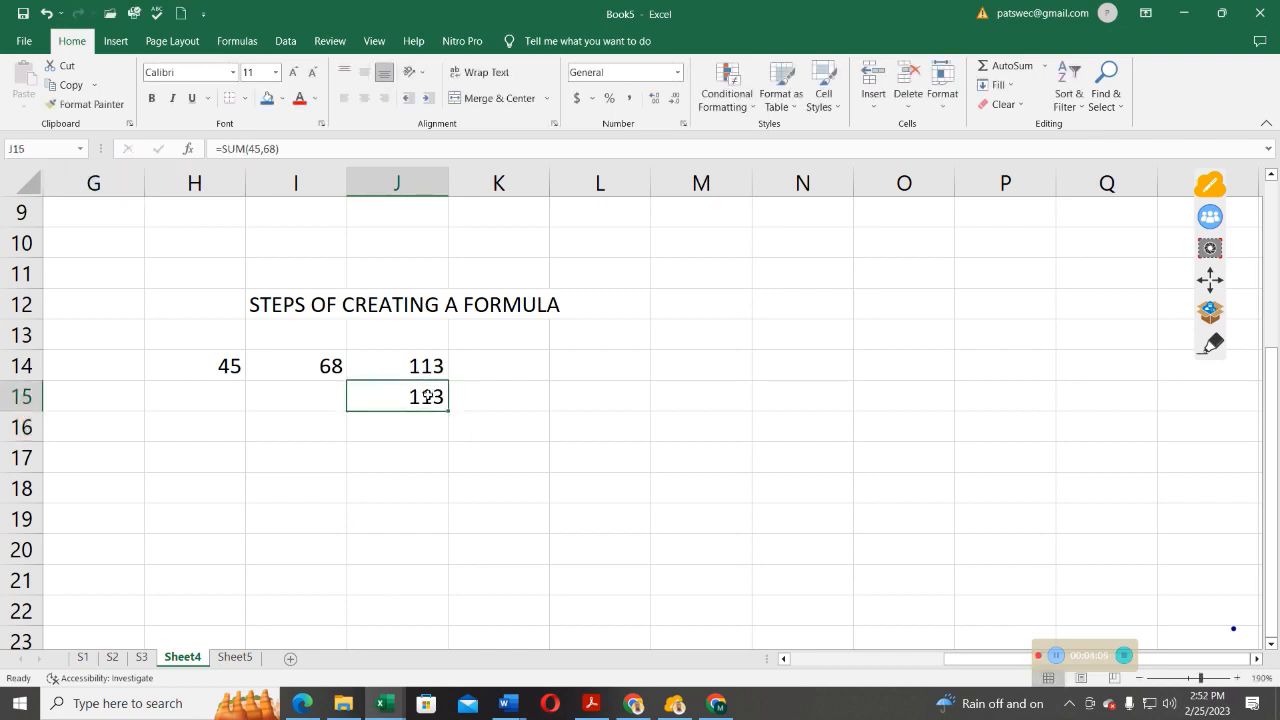
Add the two numbers by cell reference in cell J16 with the function =SUM(H14,I14)
left_click(407, 424)
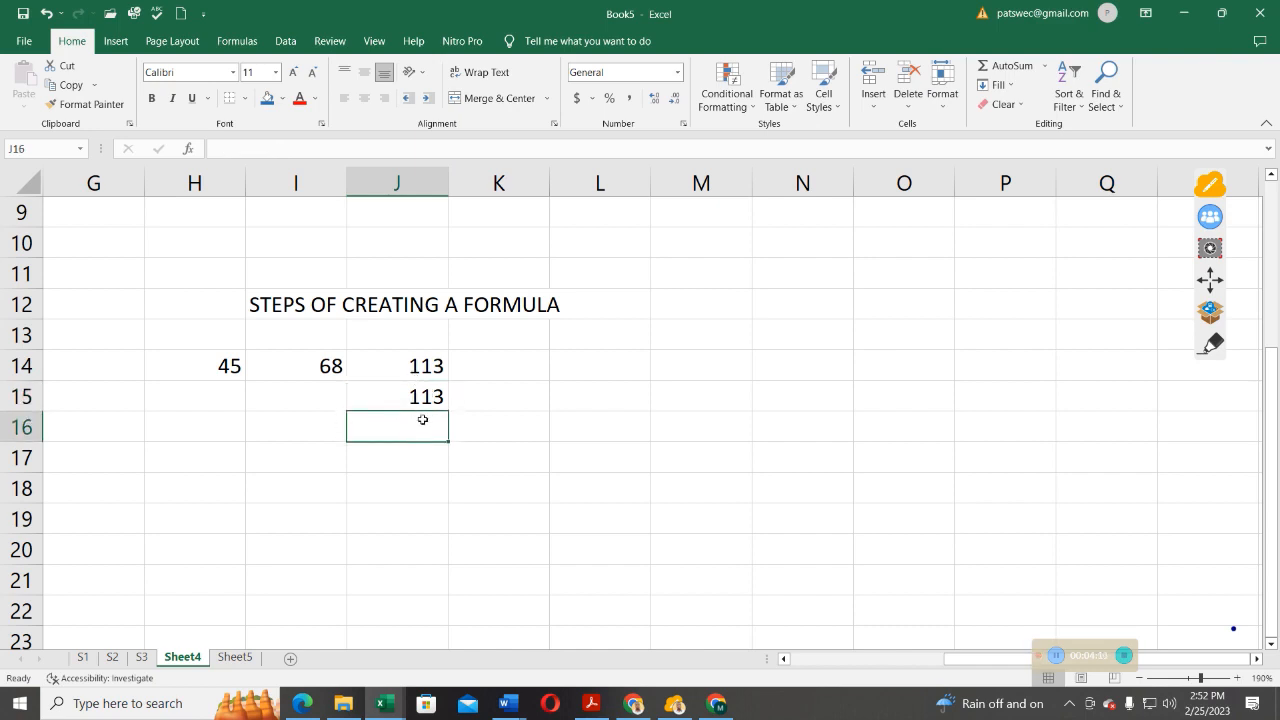
type("=")
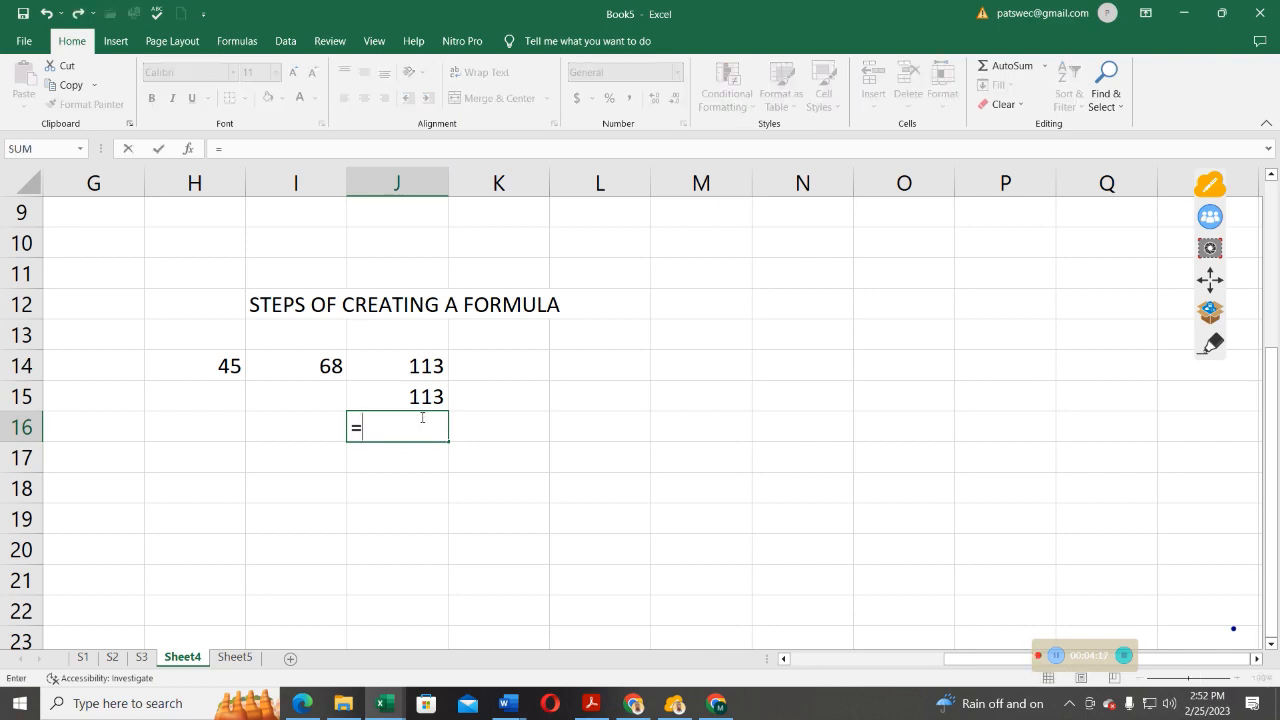
type("SUM")
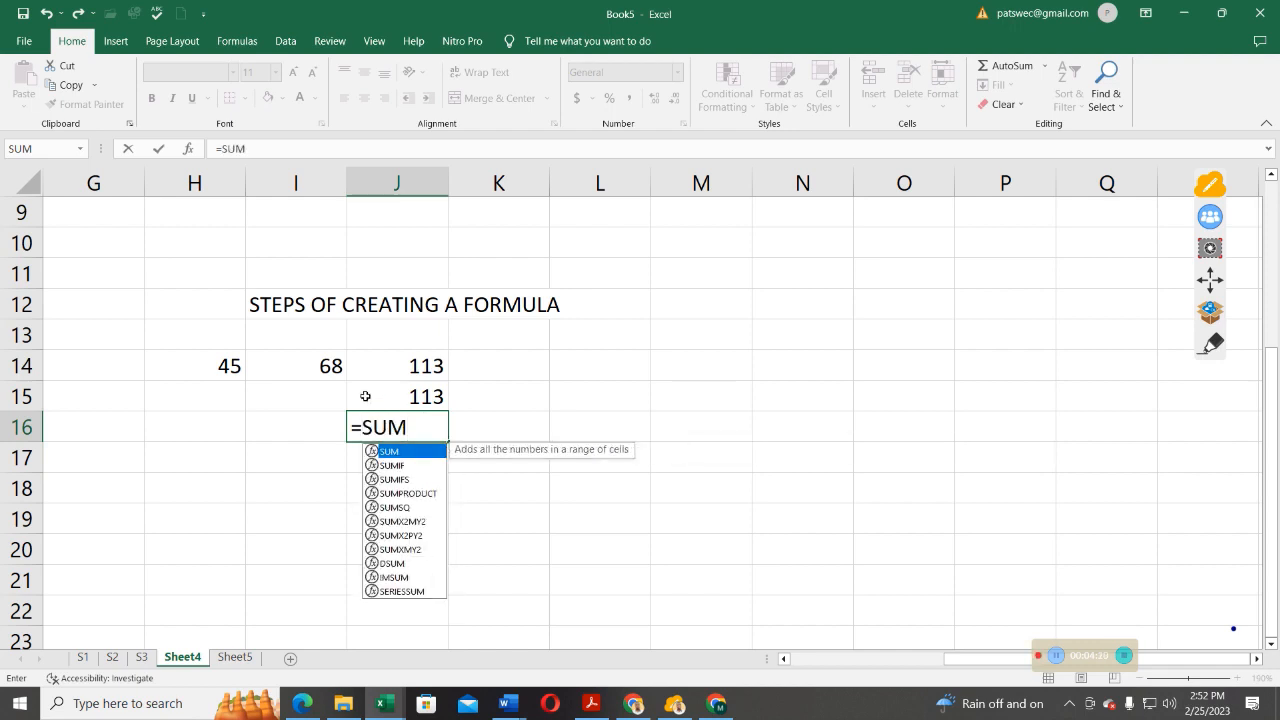
double_click(399, 455)
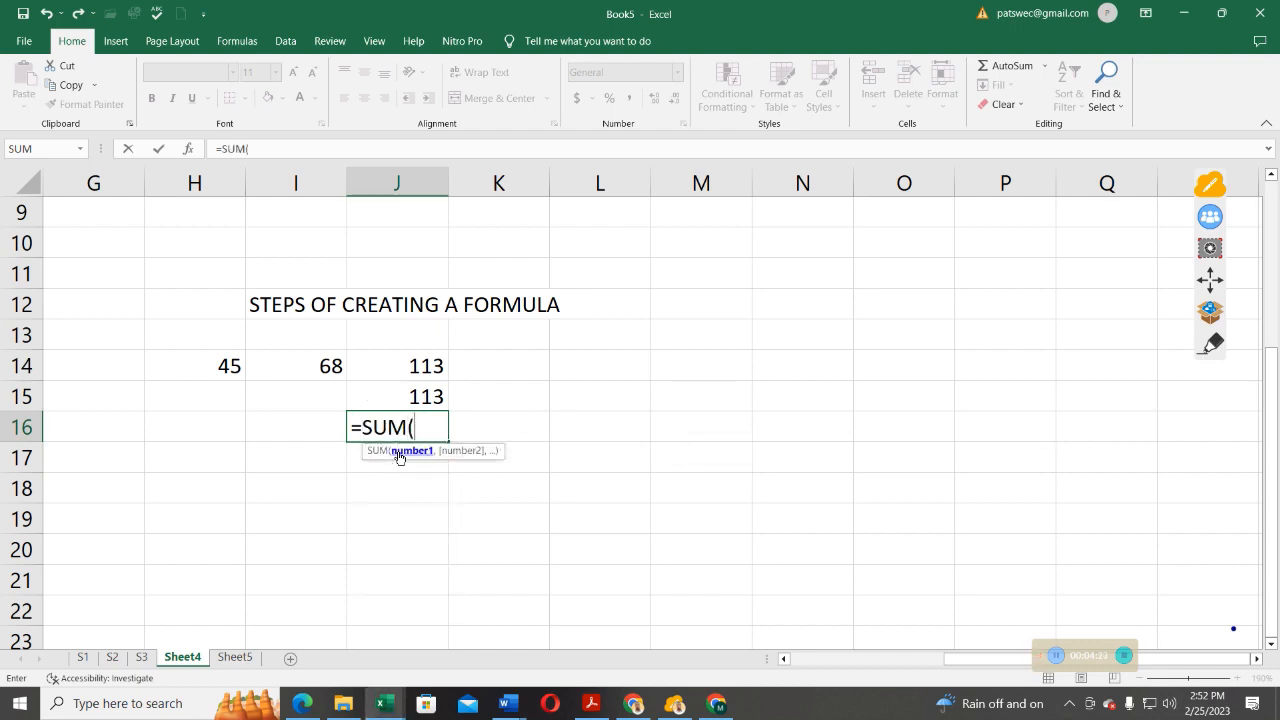
left_click(221, 367)
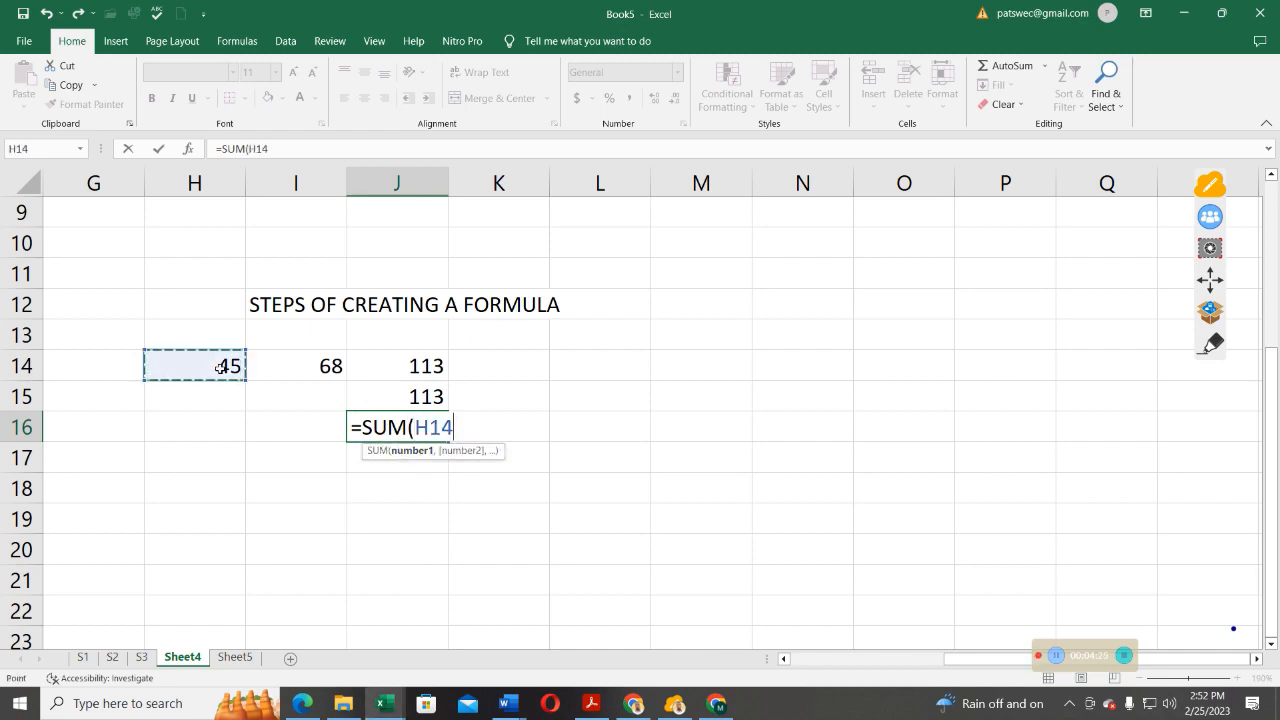
type(",")
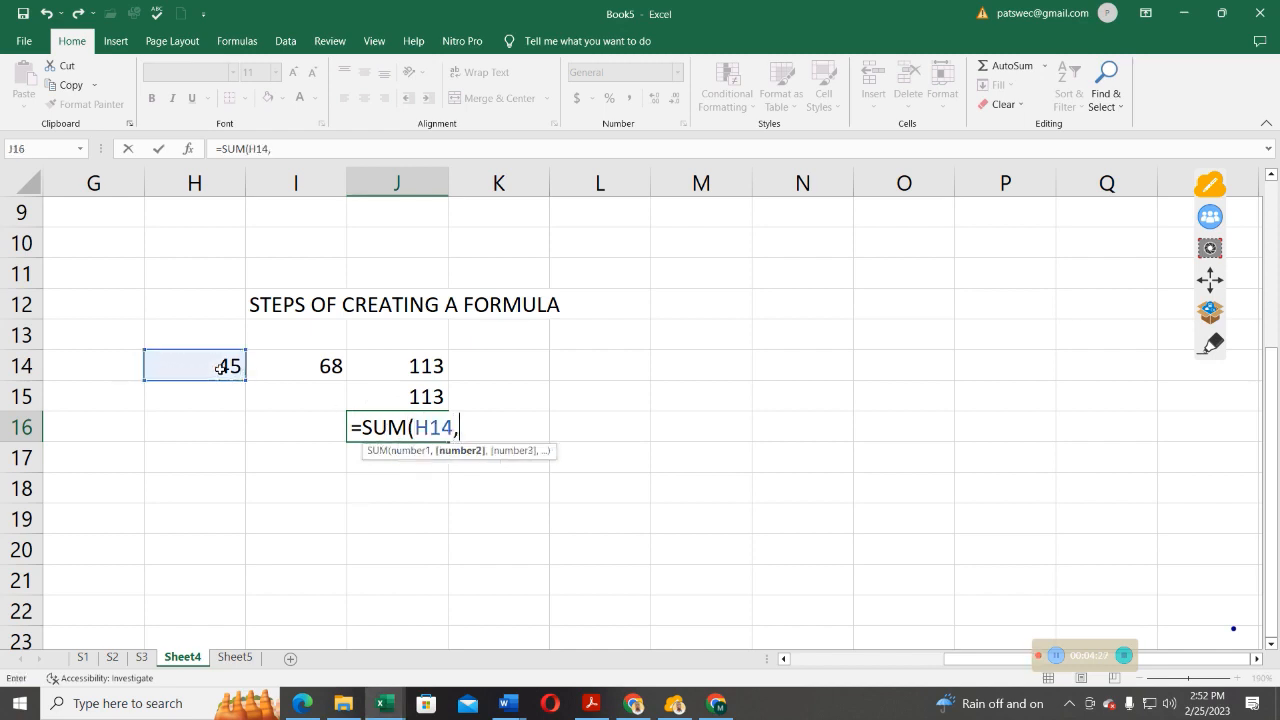
left_click(326, 366)
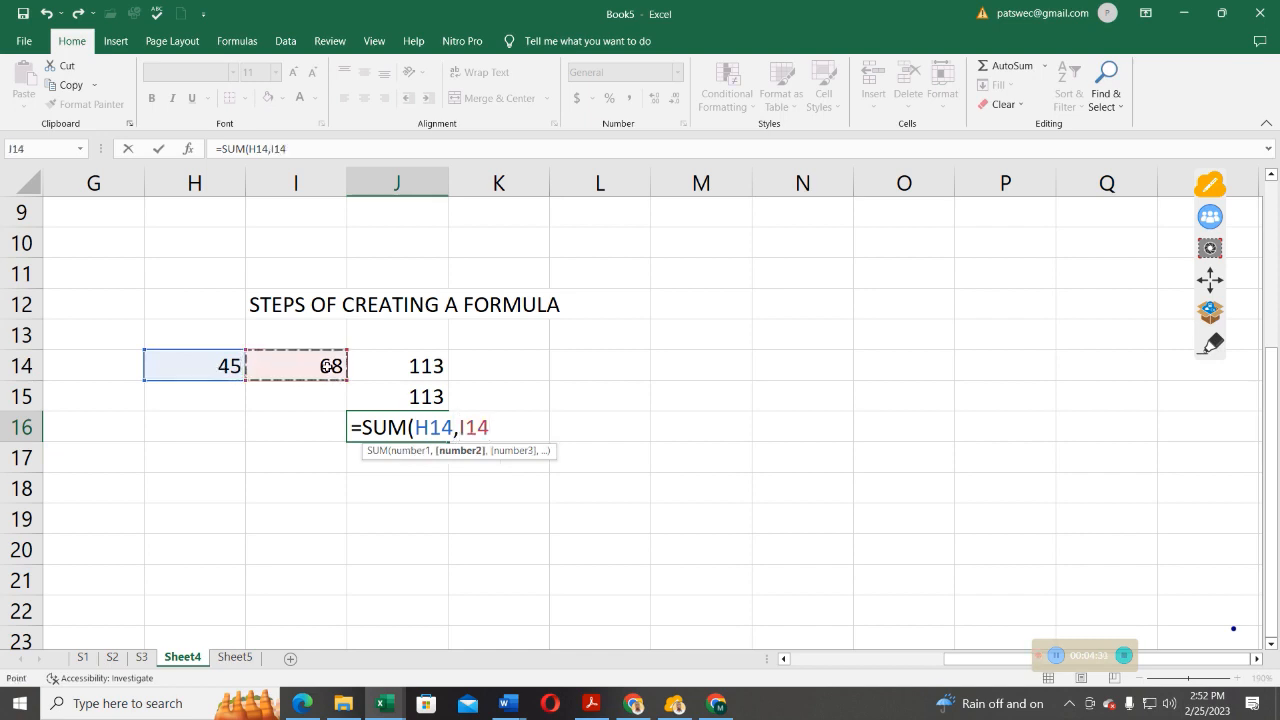
type(")")
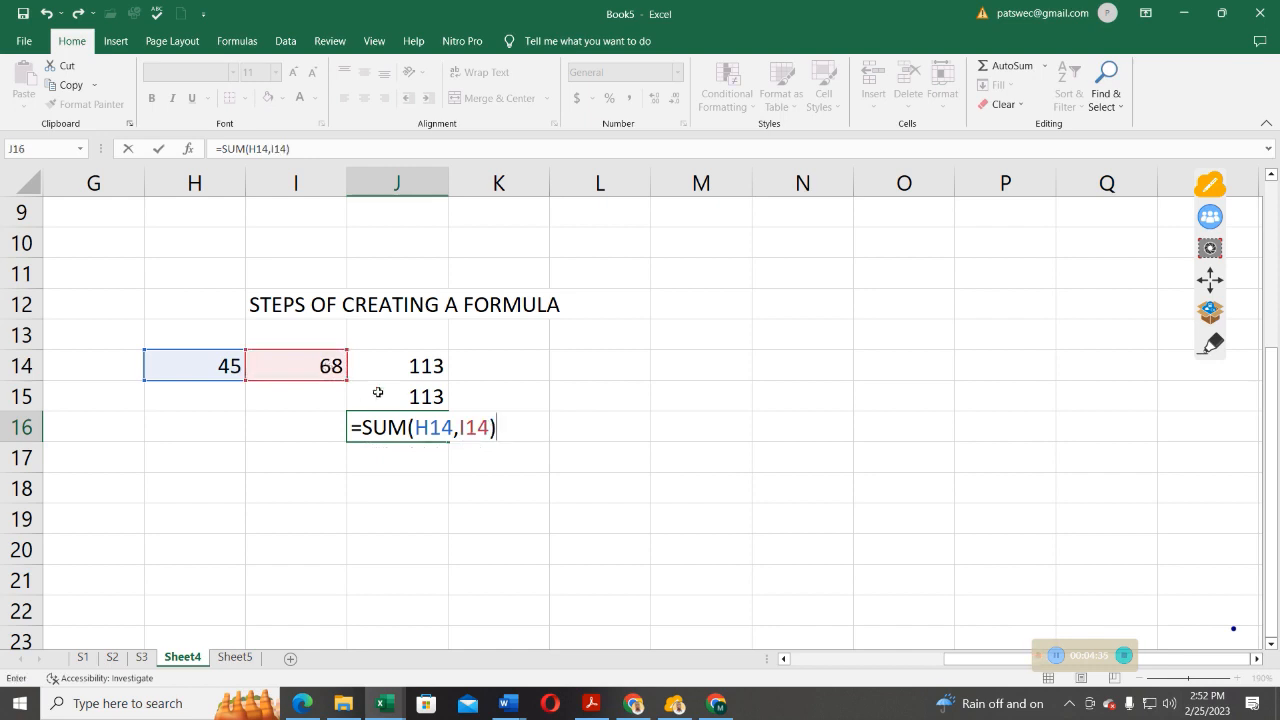
key("Return")
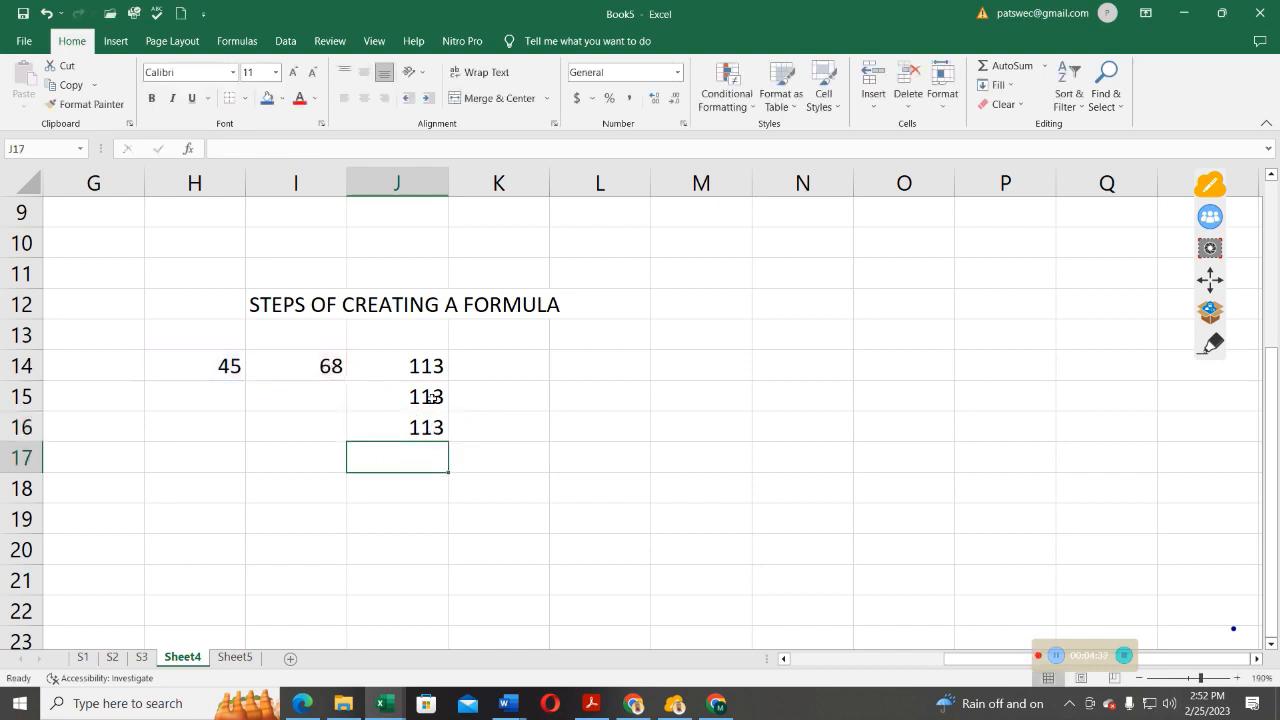
left_click(424, 425)
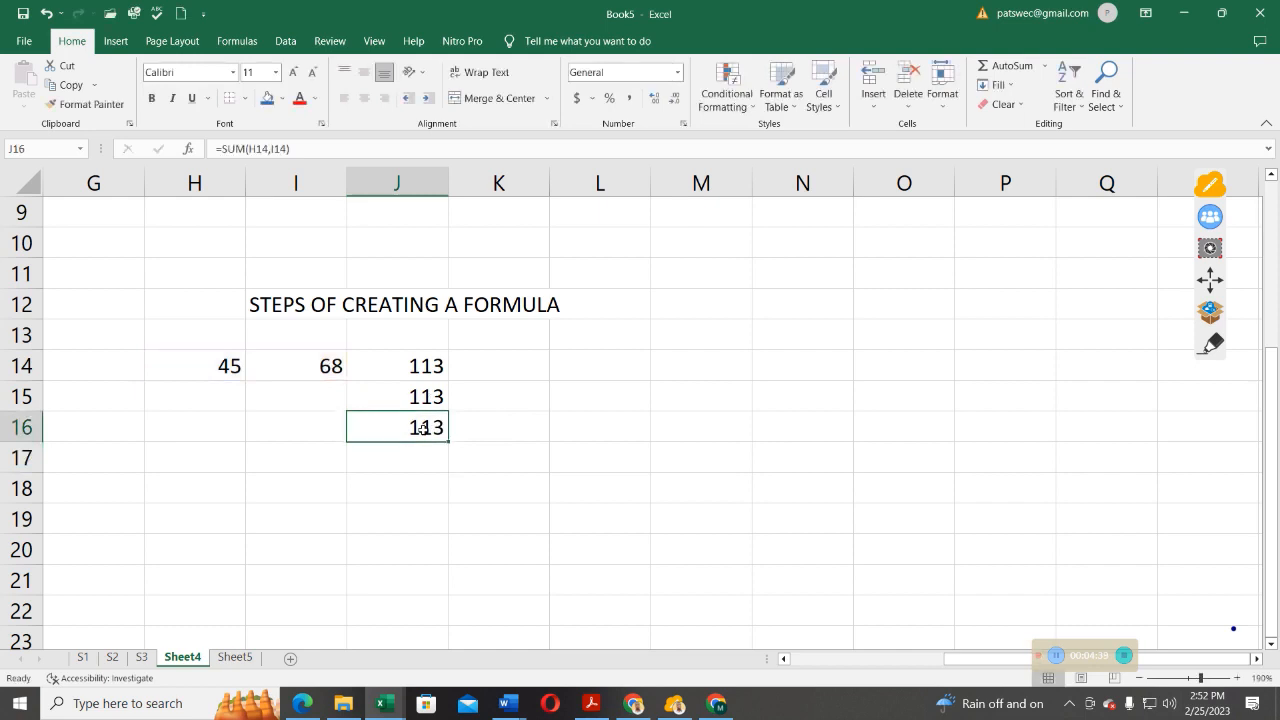
Add the two numbers in cell J17 with the range formula =SUM(H14:I14)
left_click(415, 455)
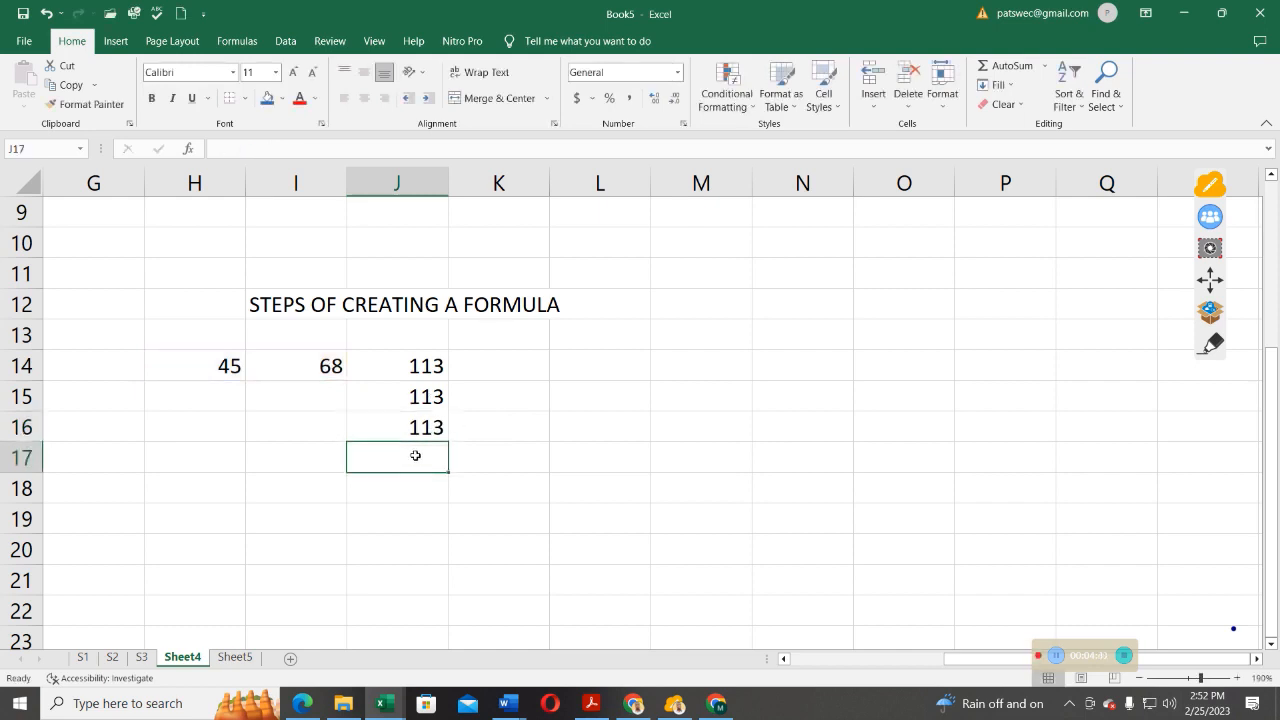
type("=")
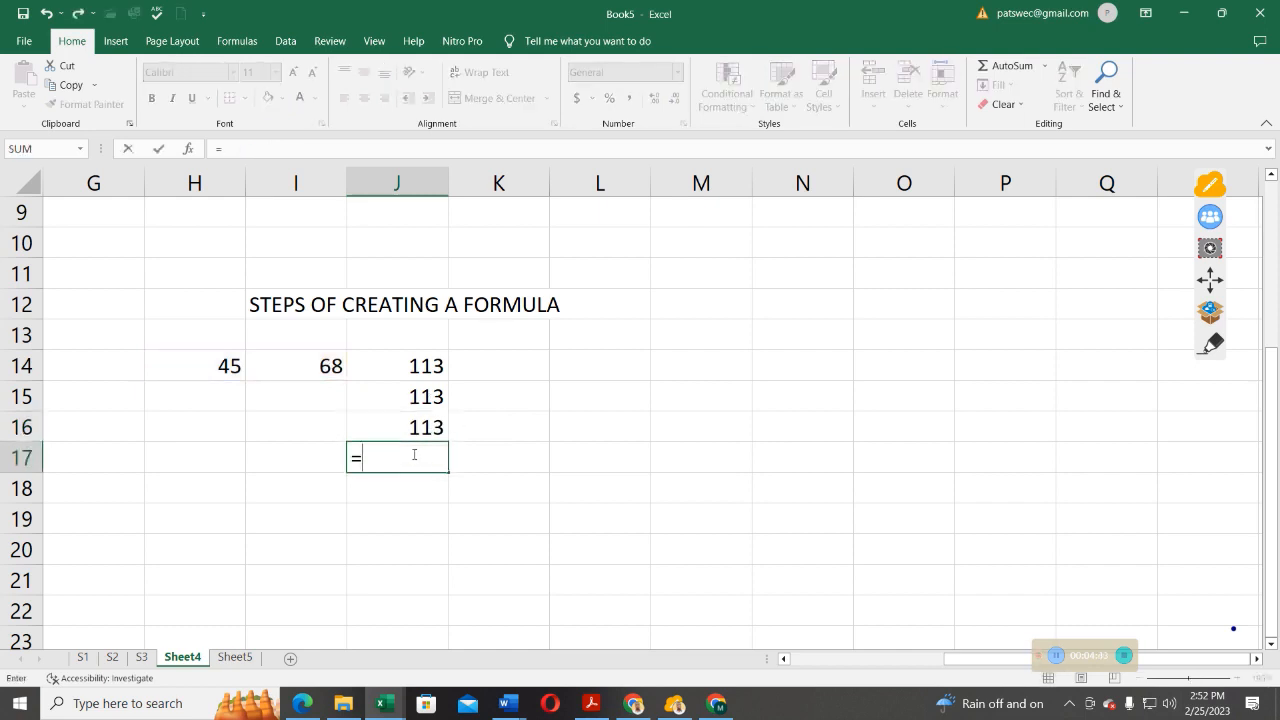
type("SUM")
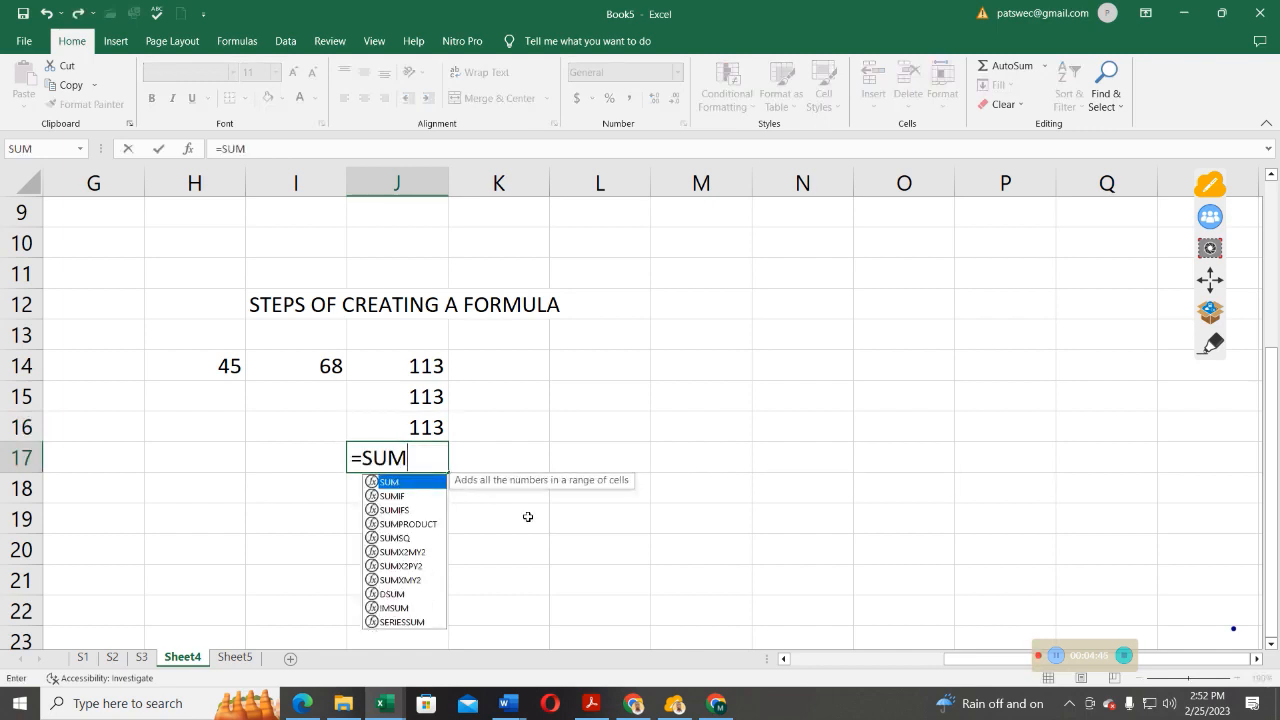
double_click(400, 482)
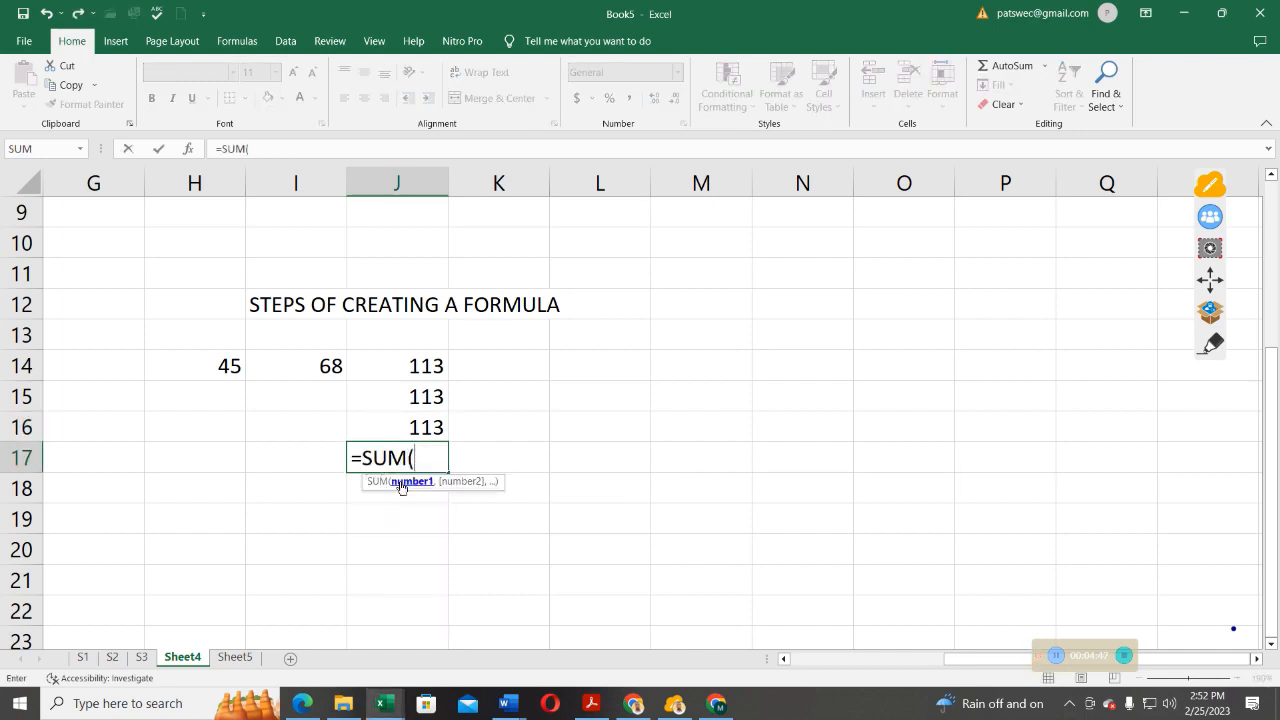
left_click(232, 366)
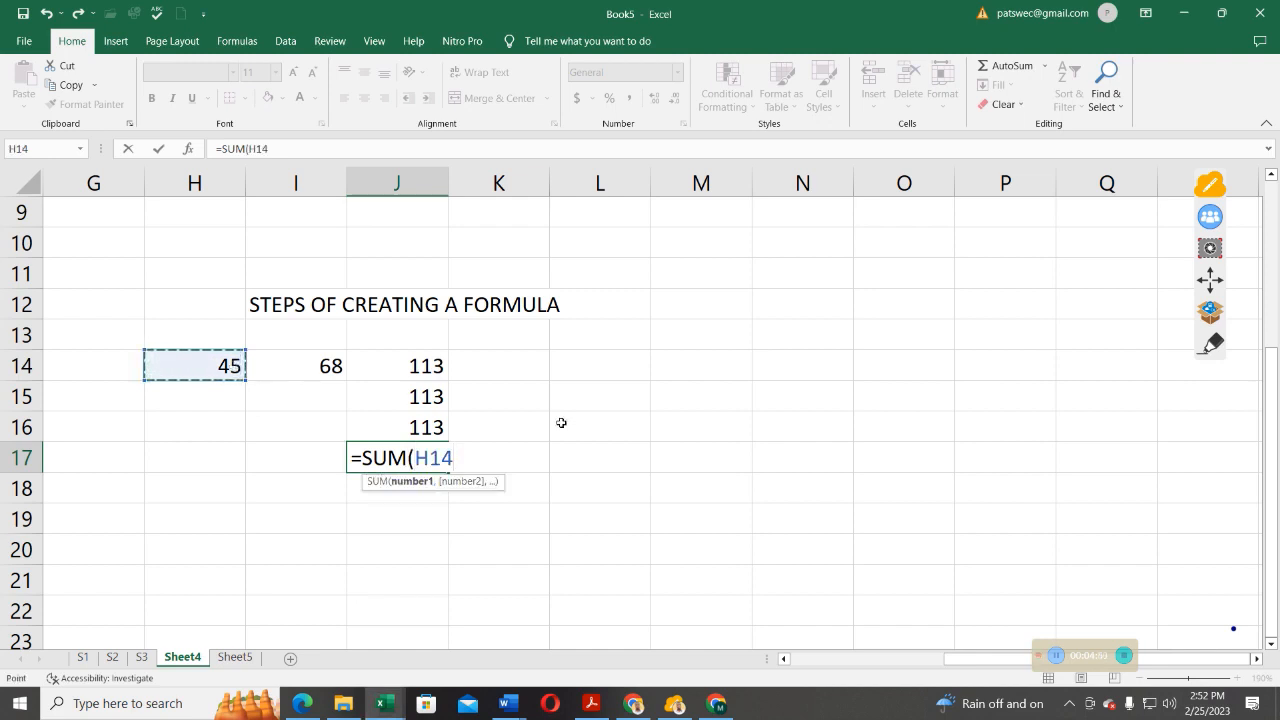
key("F8")
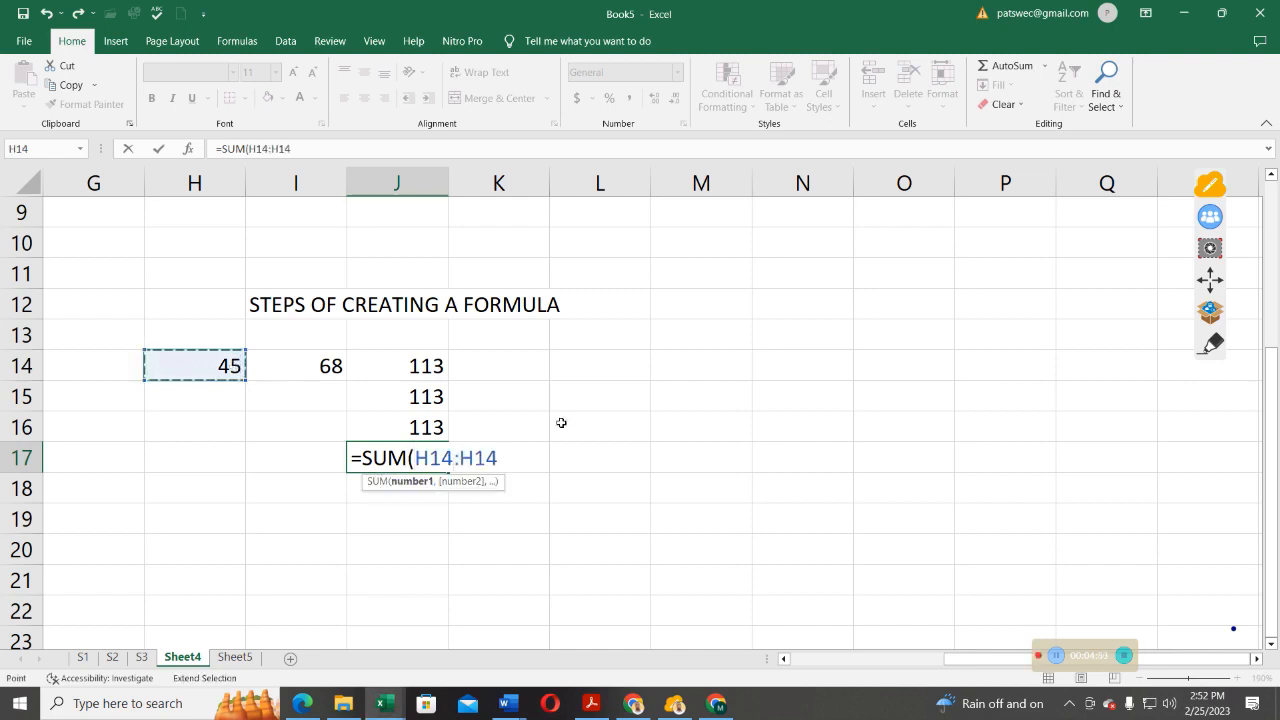
key("BackSpace")
key("BackSpace")
key("BackSpace")
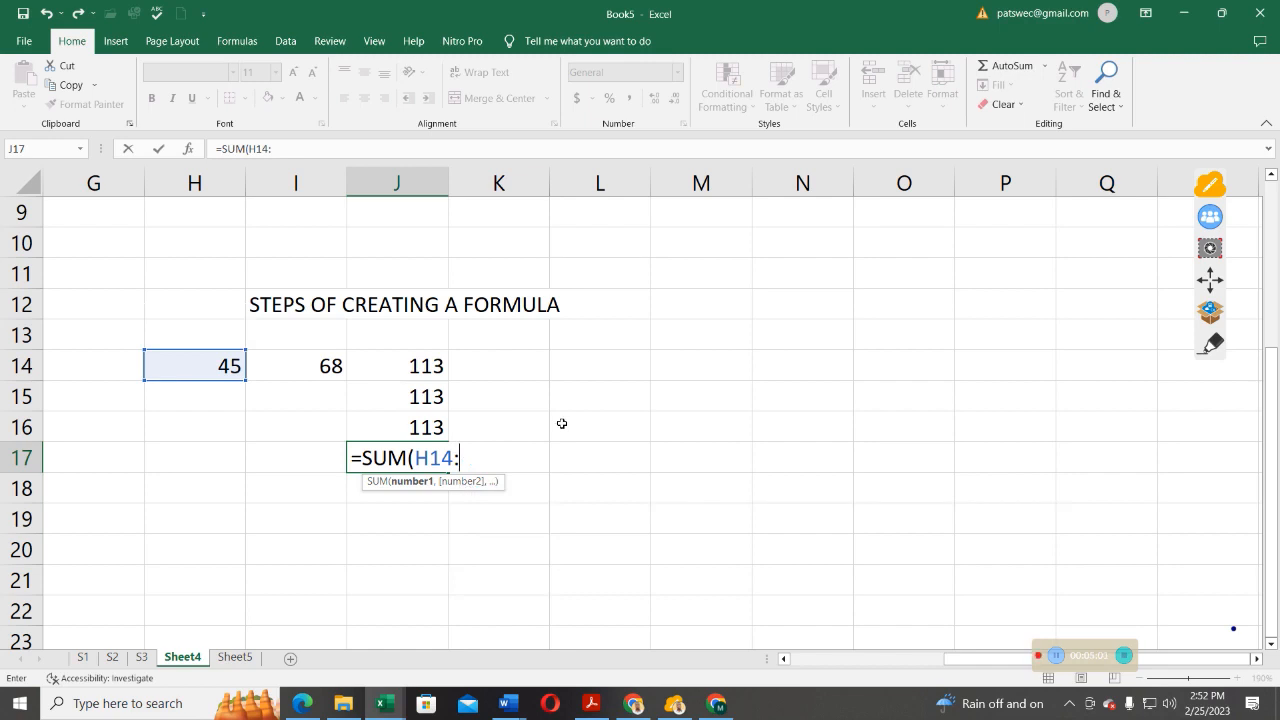
type("I1")
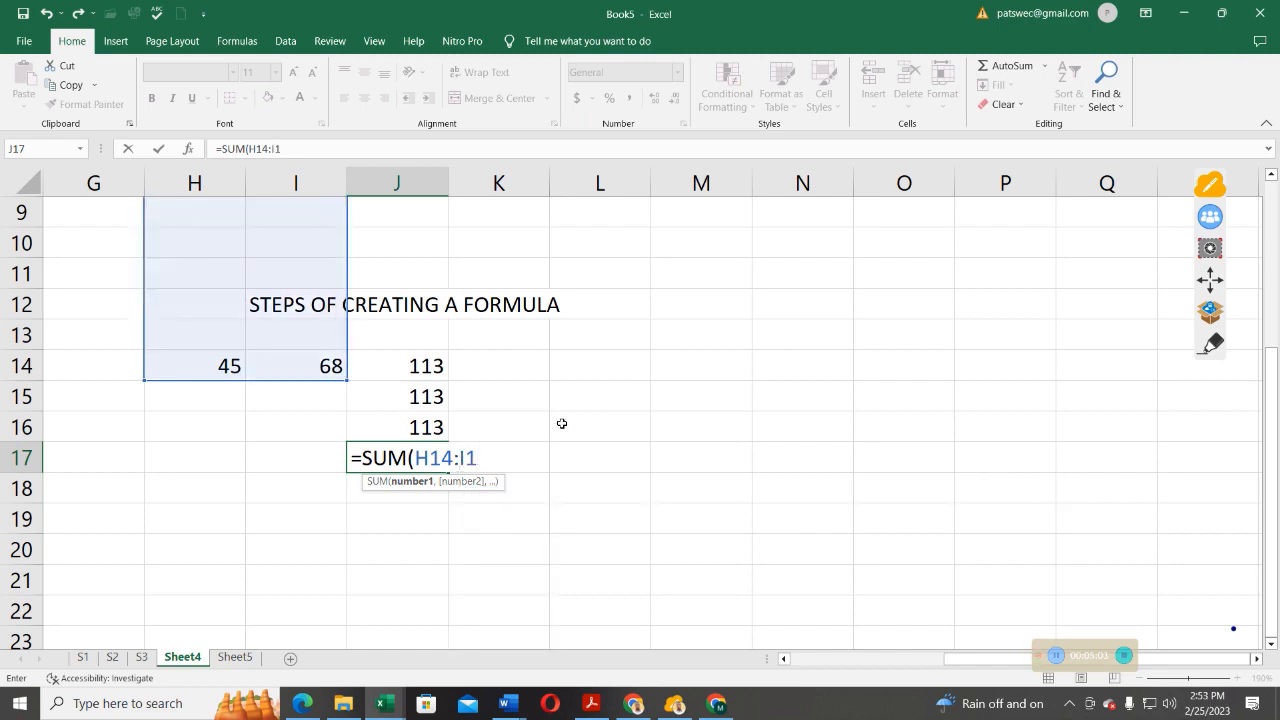
type("4")
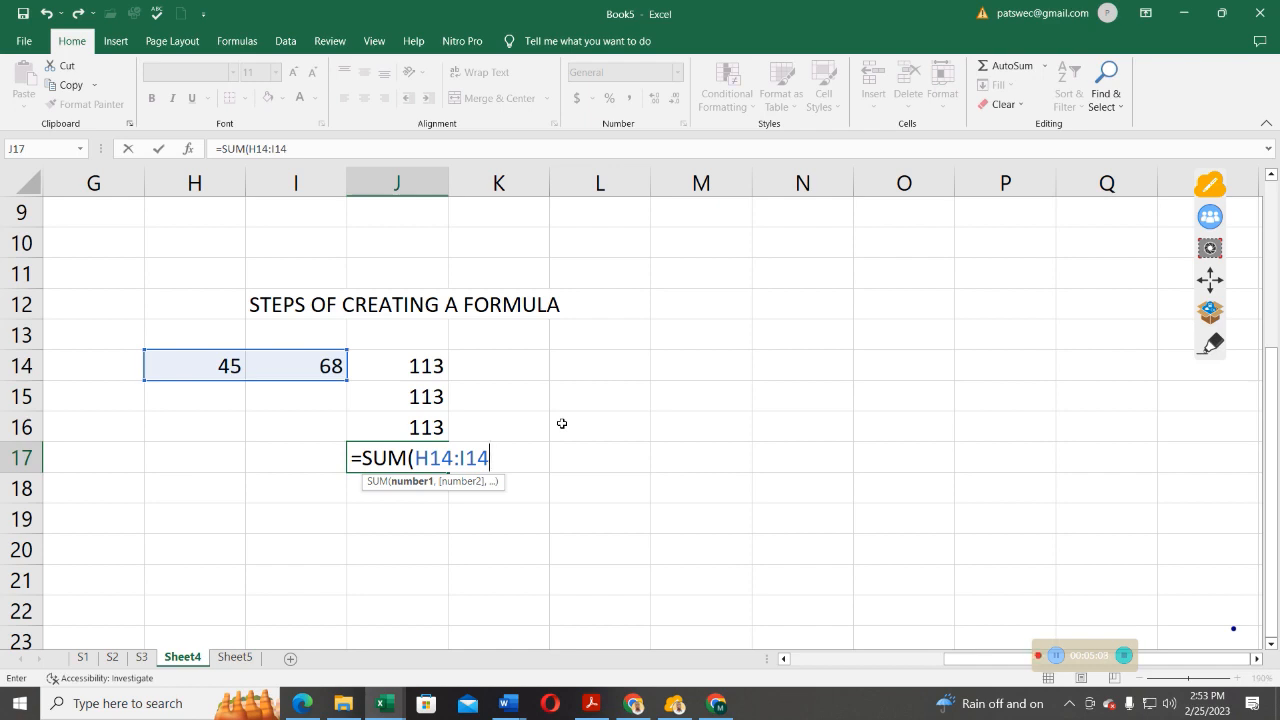
type(")")
key("Return")
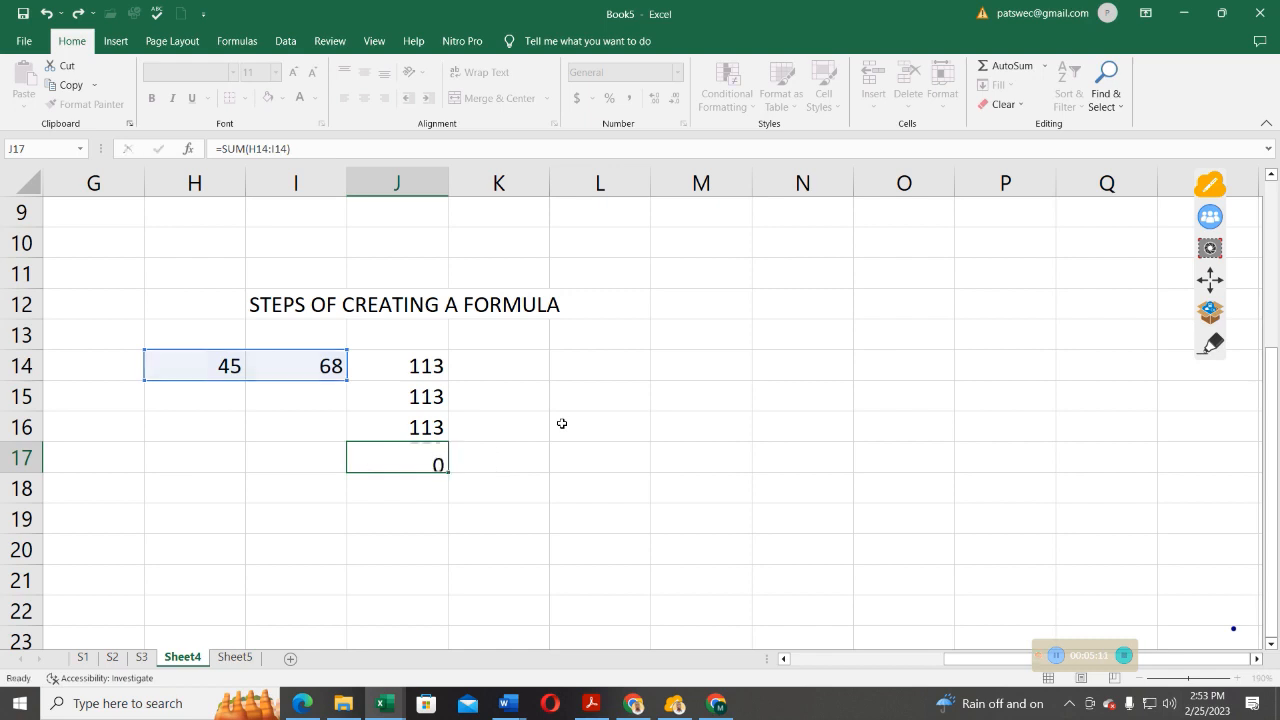
Compare the addition formulas stored in cells J14 through J17, inspecting each result cell in turn
left_click(422, 456)
left_click(430, 427)
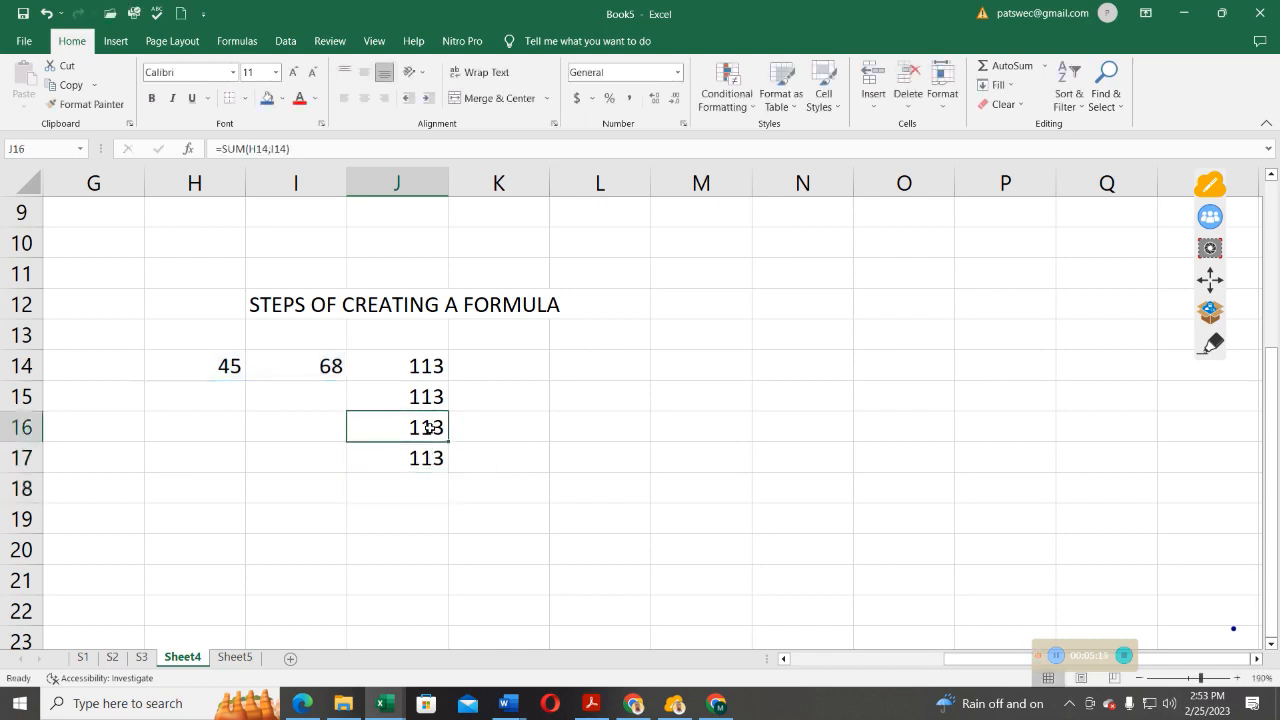
left_click(429, 397)
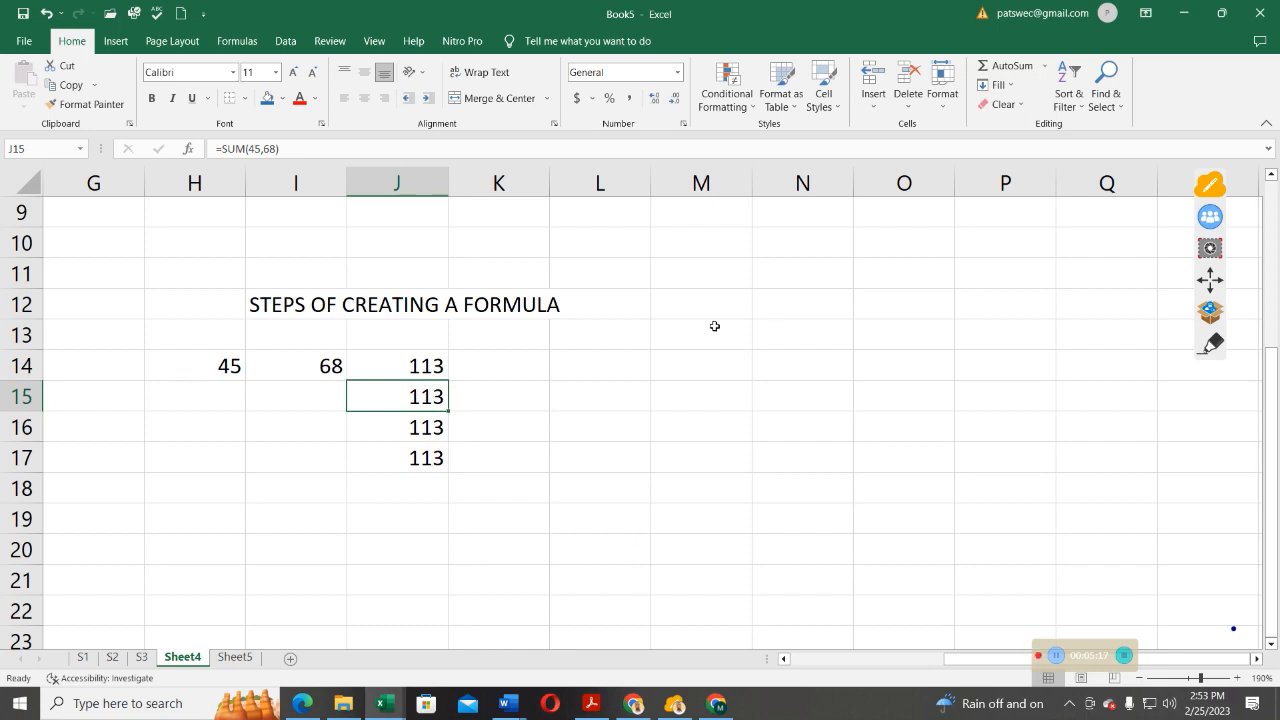
left_click(418, 366)
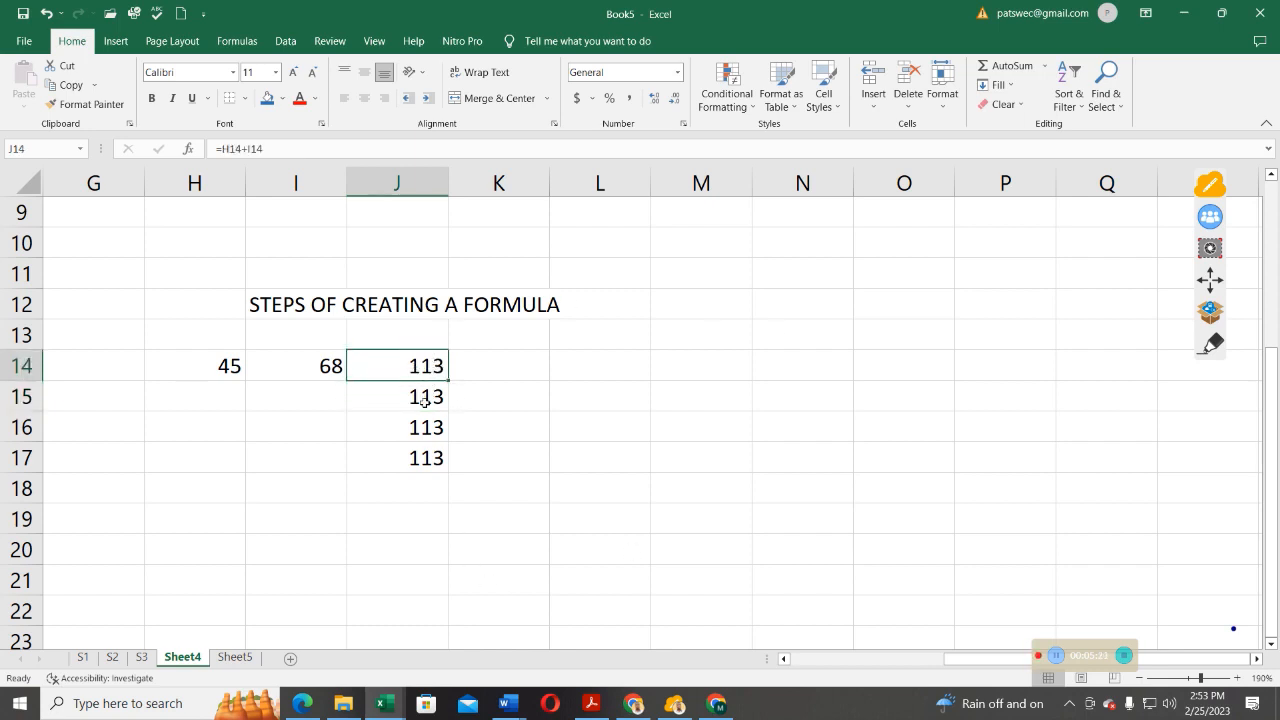
left_click(425, 402)
left_click(432, 437)
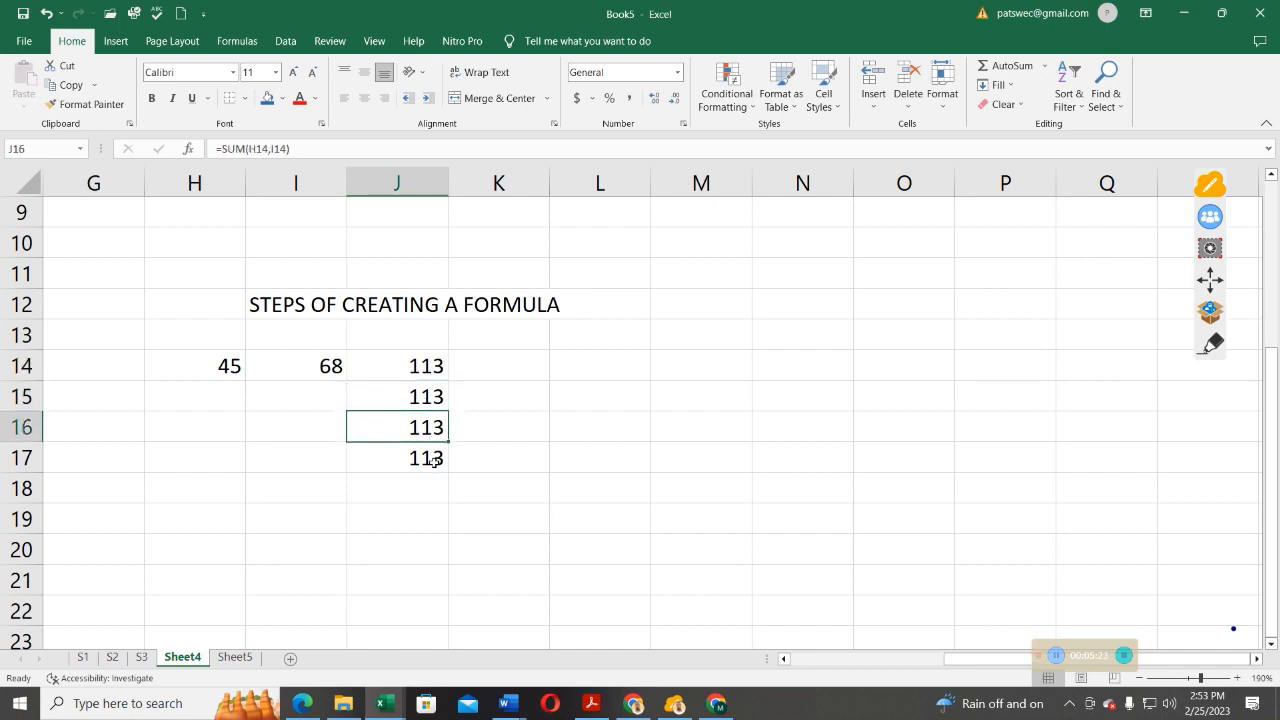
left_click(431, 458)
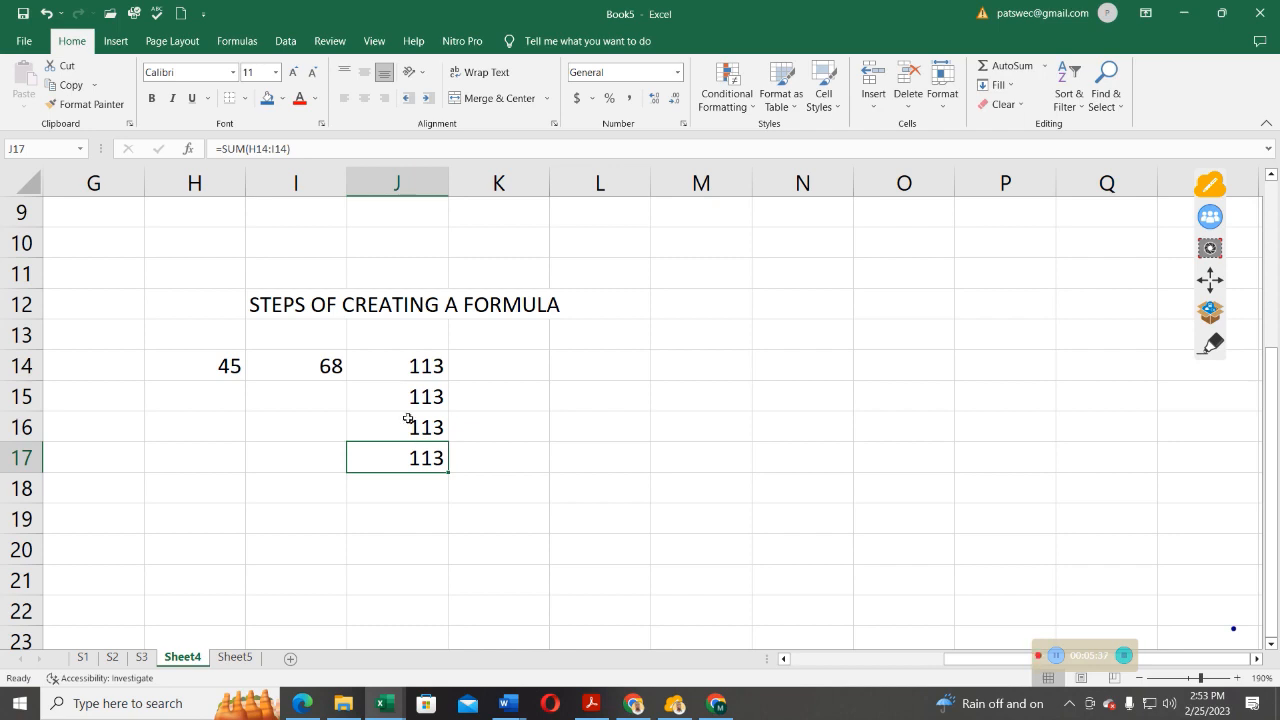
Open the formula in cell J17 for editing and select its entire text
left_click_drag(308, 148, 211, 148)
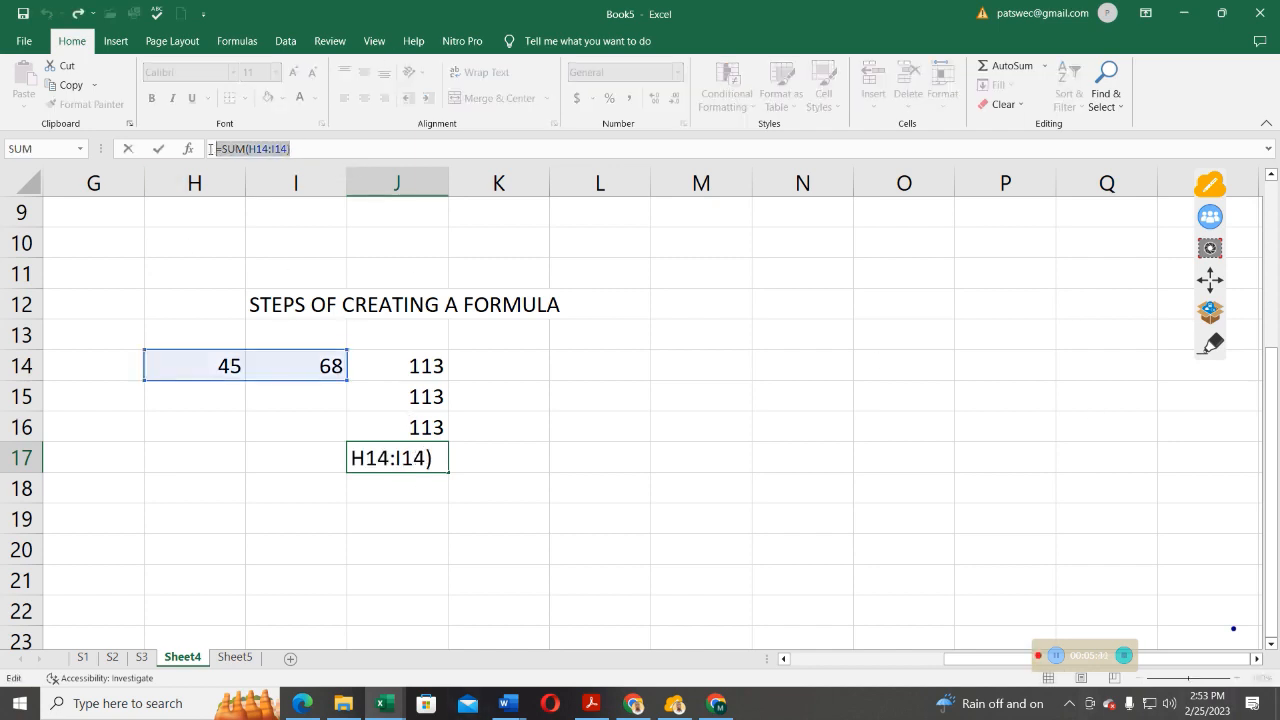